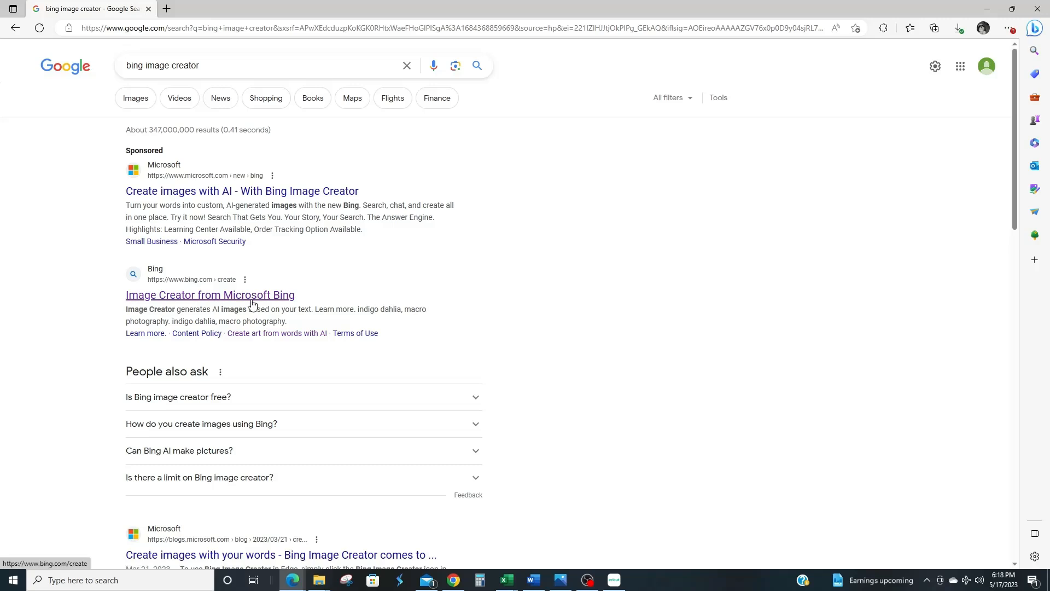
Step: Open Image Creator from Microsoft Bing and browse the example images of a panda bear baking a cake
{"action": "left_click", "coordinate": [207, 297]}
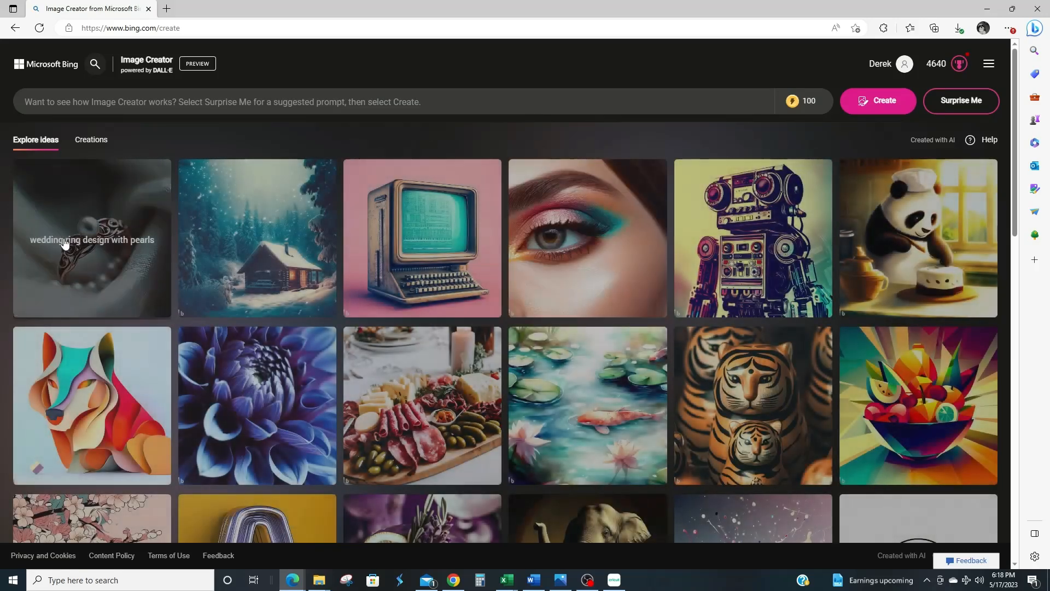
{"action": "left_click", "coordinate": [909, 209]}
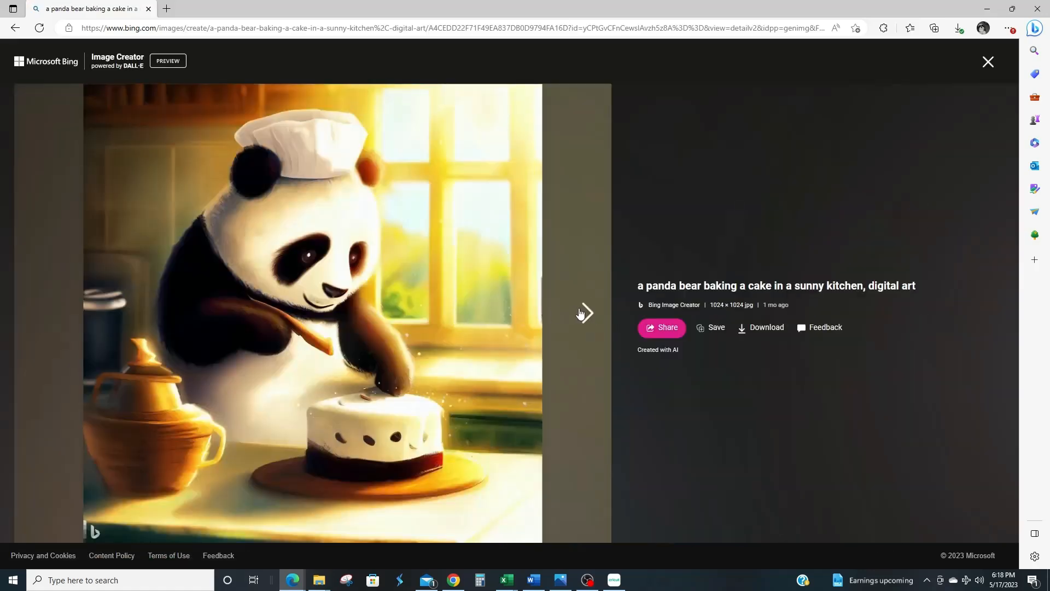
{"action": "left_click", "coordinate": [581, 313]}
{"action": "left_click", "coordinate": [580, 313]}
{"action": "left_click", "coordinate": [580, 315]}
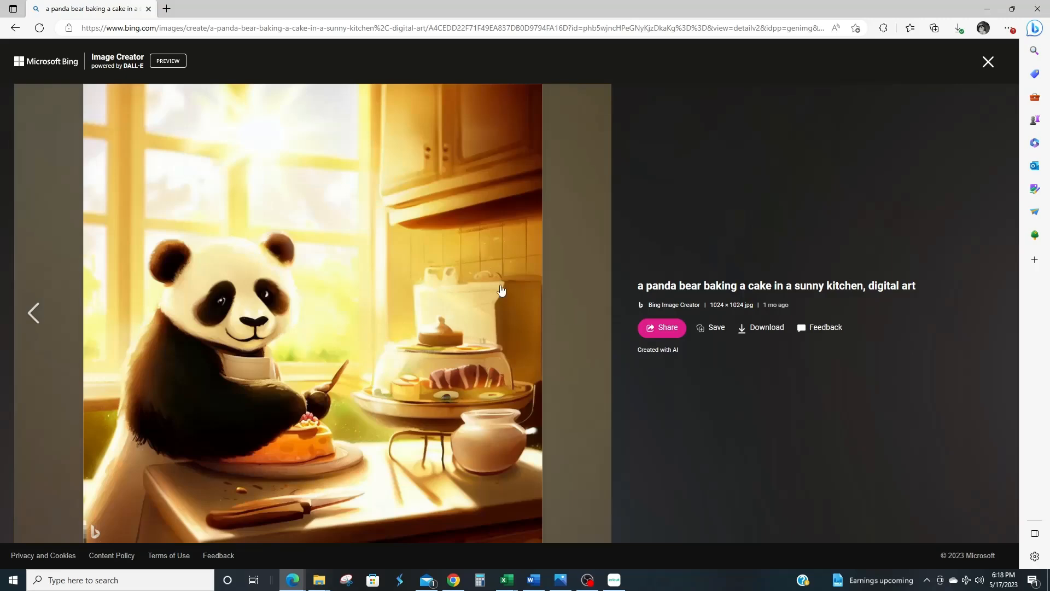
{"action": "left_click", "coordinate": [985, 66]}
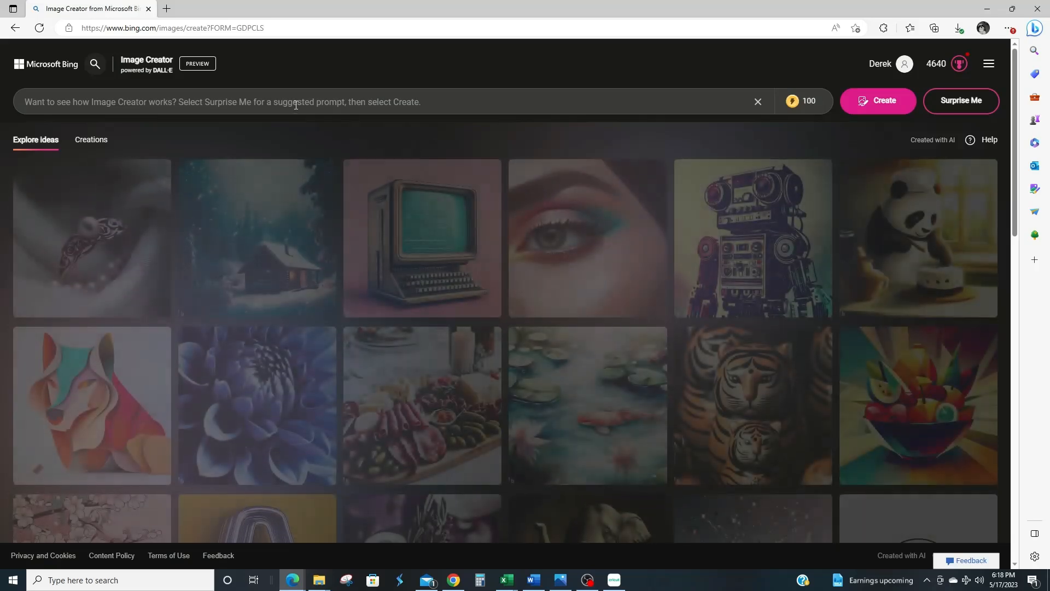
Step: Generate images from the prompt "dog" and view the results enlarged one after another
{"action": "type", "text": "dog"}
{"action": "key", "text": "Return"}
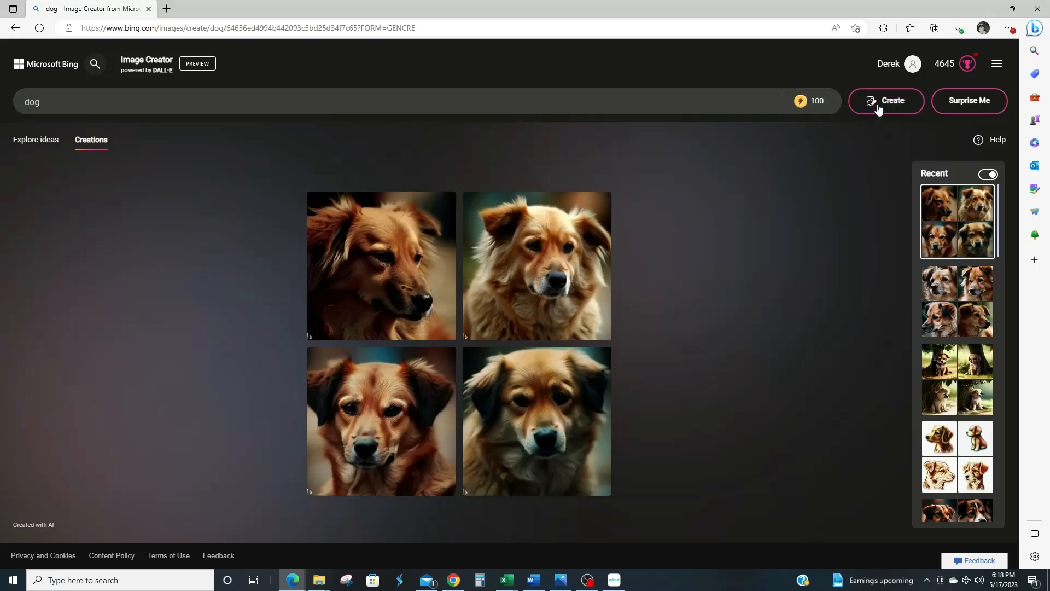
{"action": "left_click", "coordinate": [399, 267]}
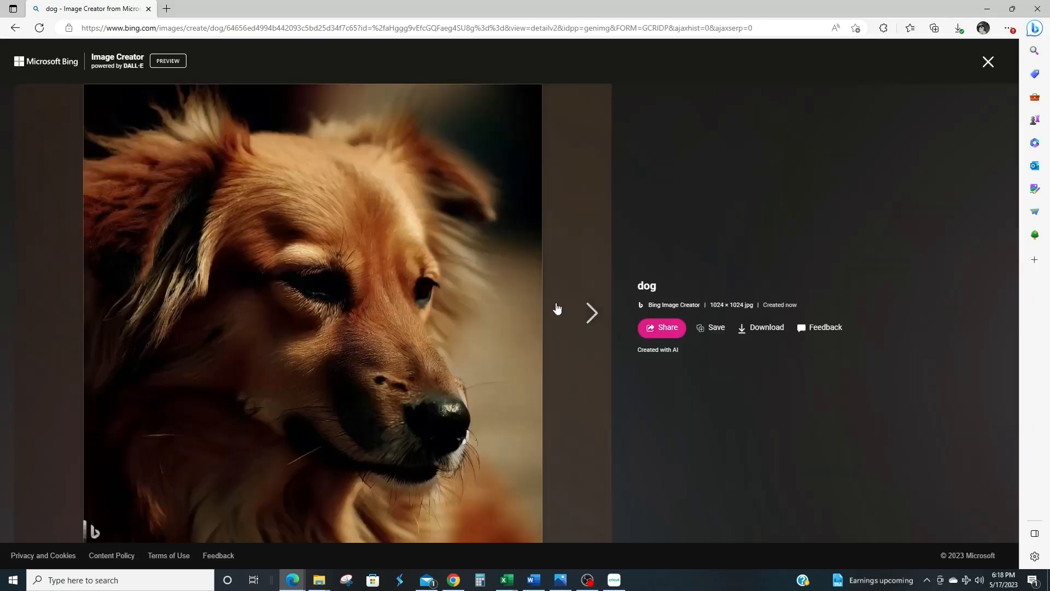
{"action": "left_click", "coordinate": [588, 317]}
{"action": "left_click", "coordinate": [586, 313]}
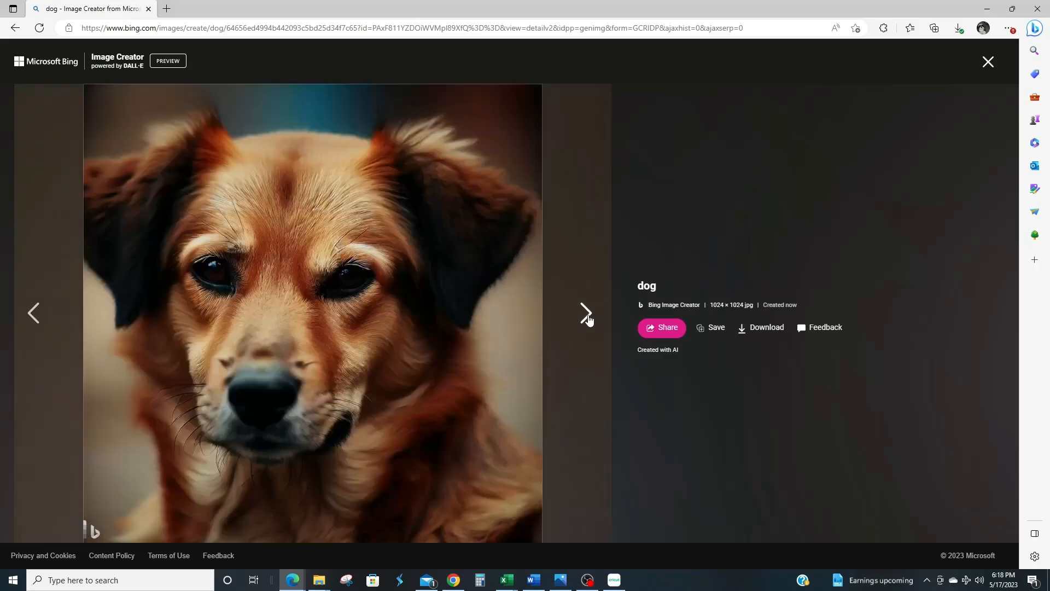
{"action": "left_click", "coordinate": [586, 317]}
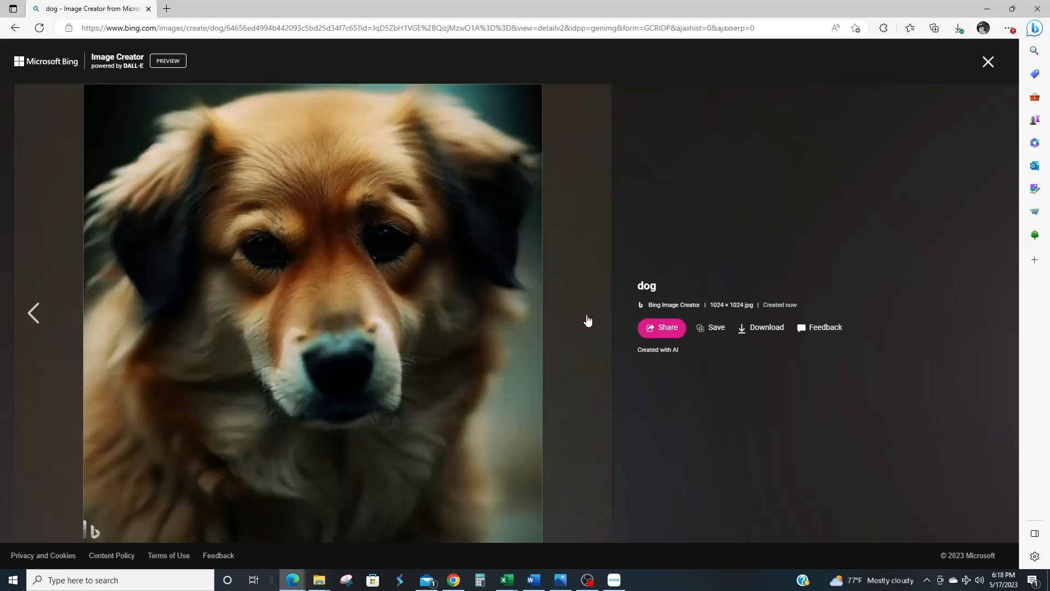
{"action": "left_click", "coordinate": [988, 62]}
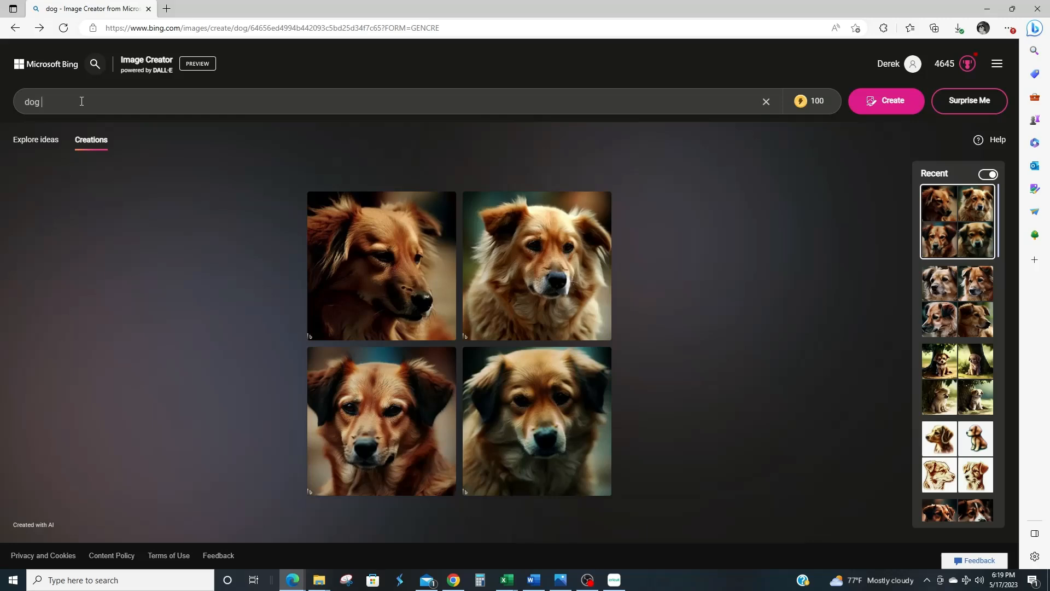
Step: Extend the prompt to "dog crayon drawing", generate the images and view each result enlarged
{"action": "type", "text": "crayon drawing"}
{"action": "key", "text": "Return"}
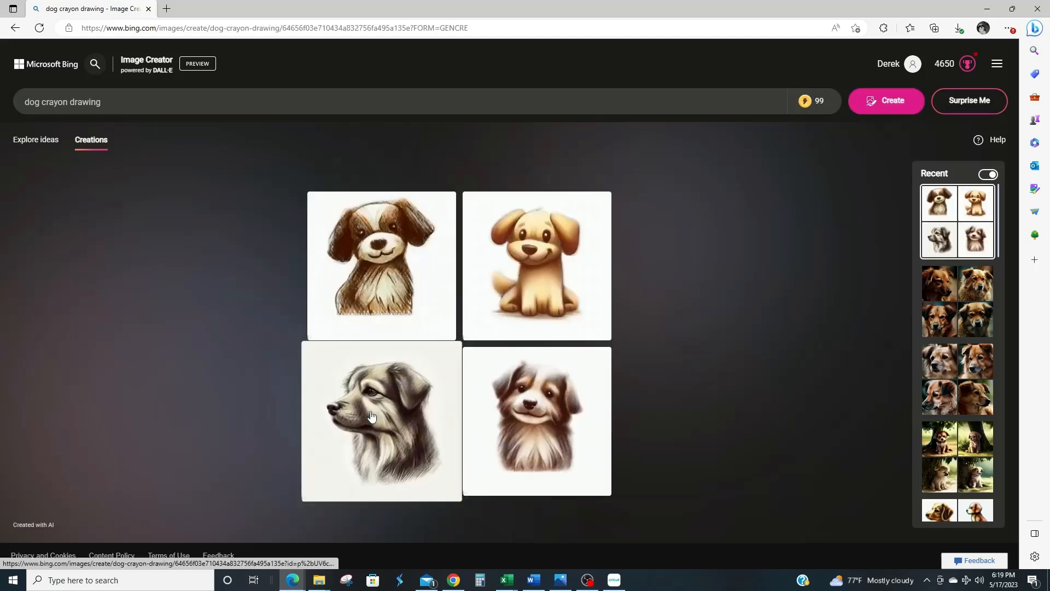
{"action": "left_click", "coordinate": [383, 258]}
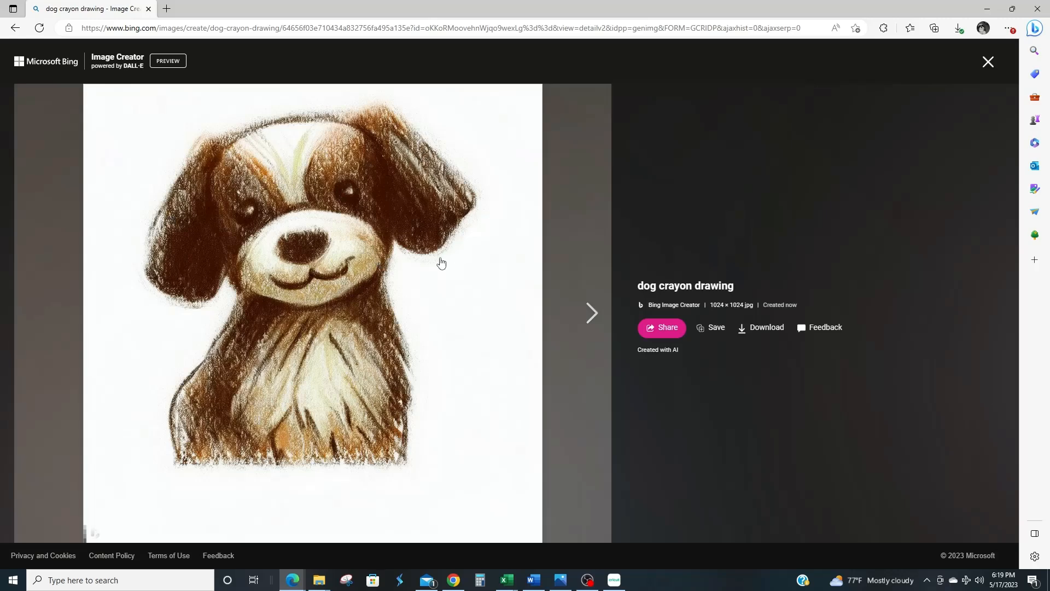
{"action": "left_click", "coordinate": [585, 313]}
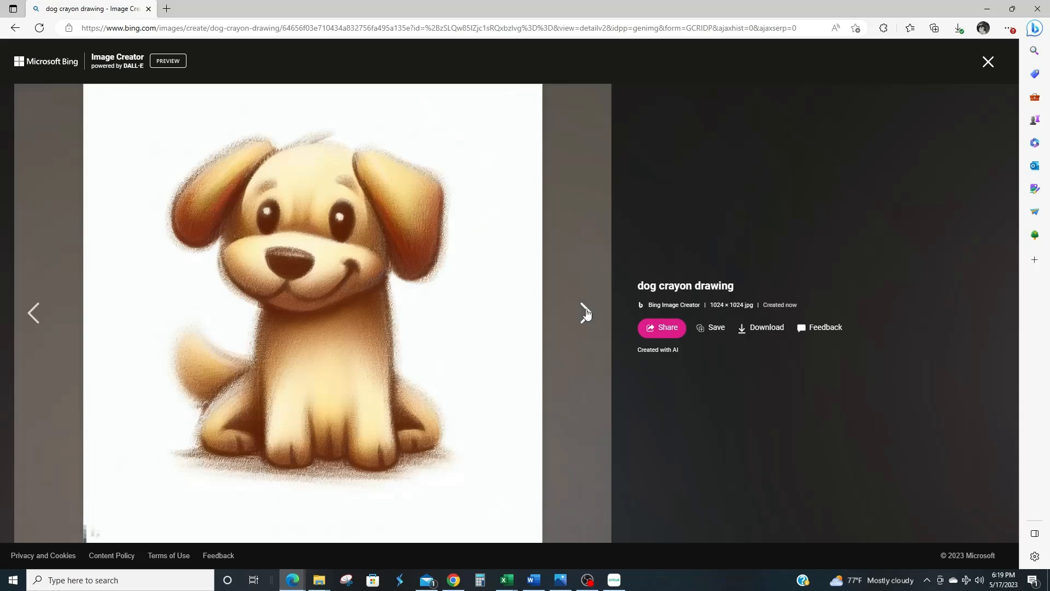
{"action": "left_click", "coordinate": [585, 312]}
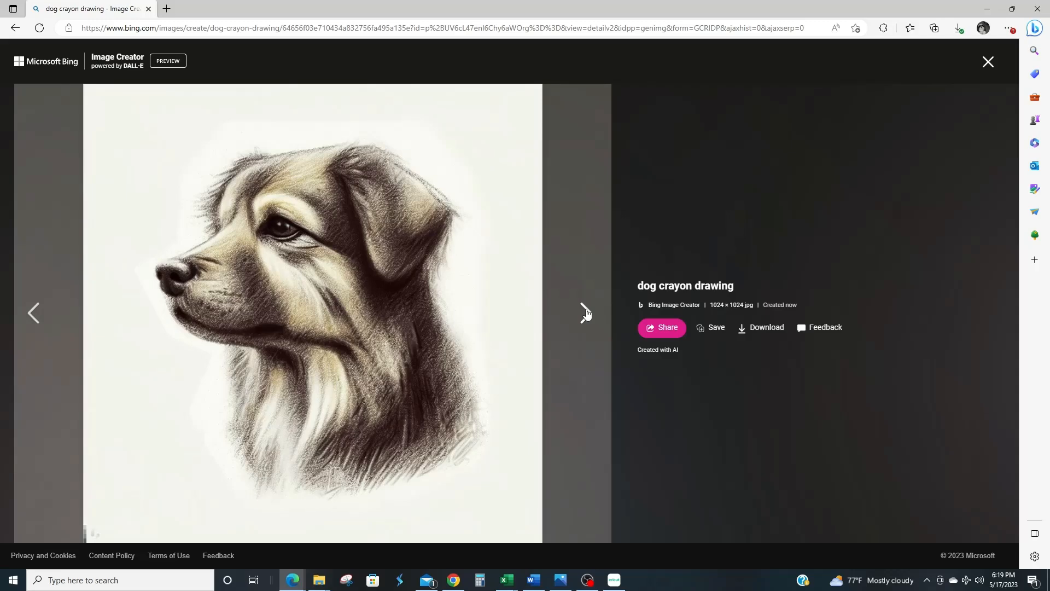
{"action": "left_click", "coordinate": [585, 321]}
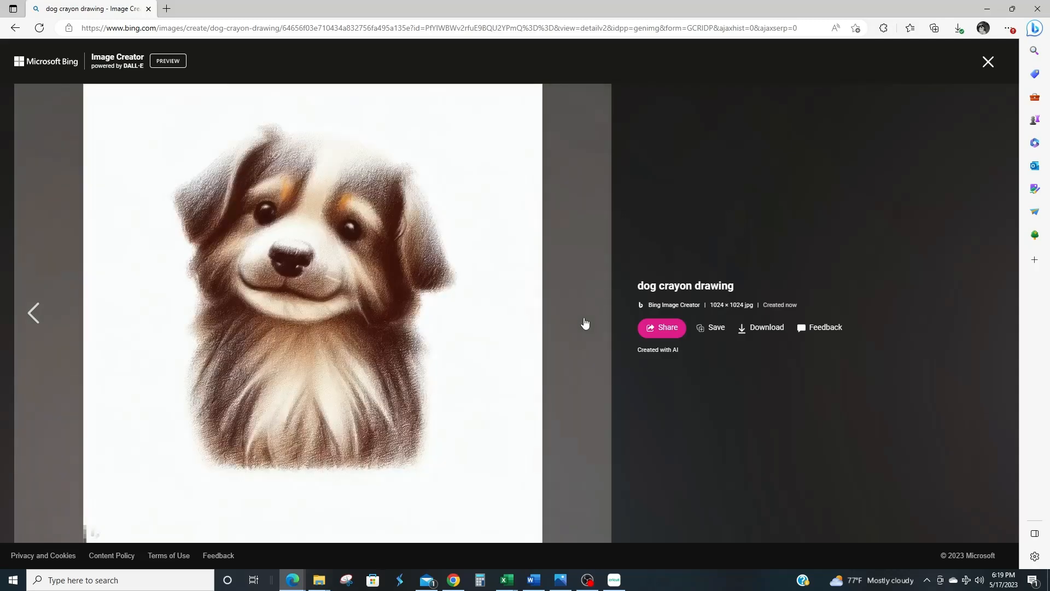
{"action": "left_click", "coordinate": [987, 62]}
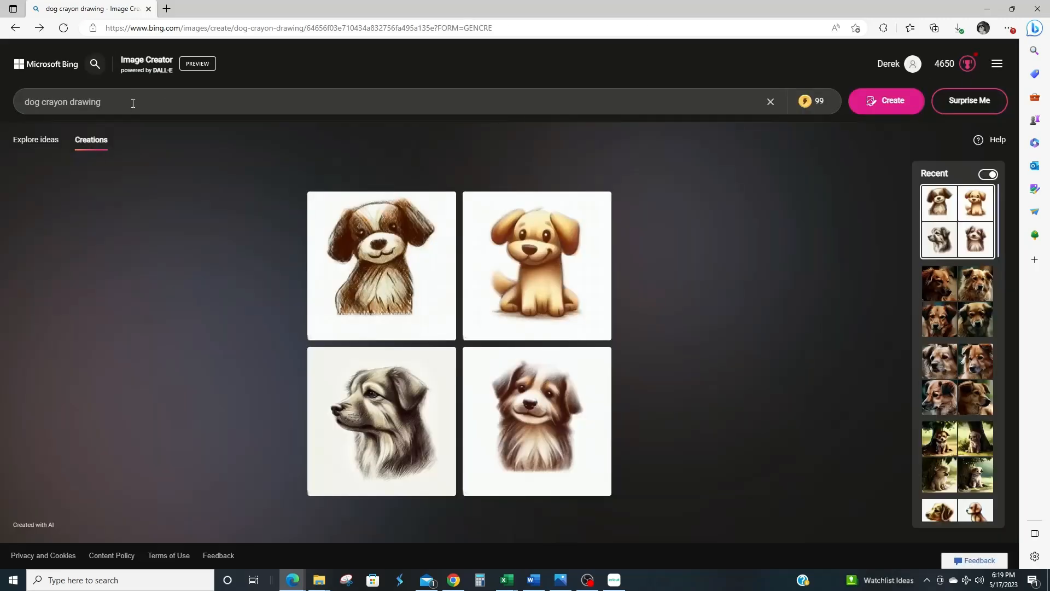
Step: Generate images from the new prompt "dog walking on two feet wearing a red hat, realism style"
{"action": "key", "text": "ctrl+a"}
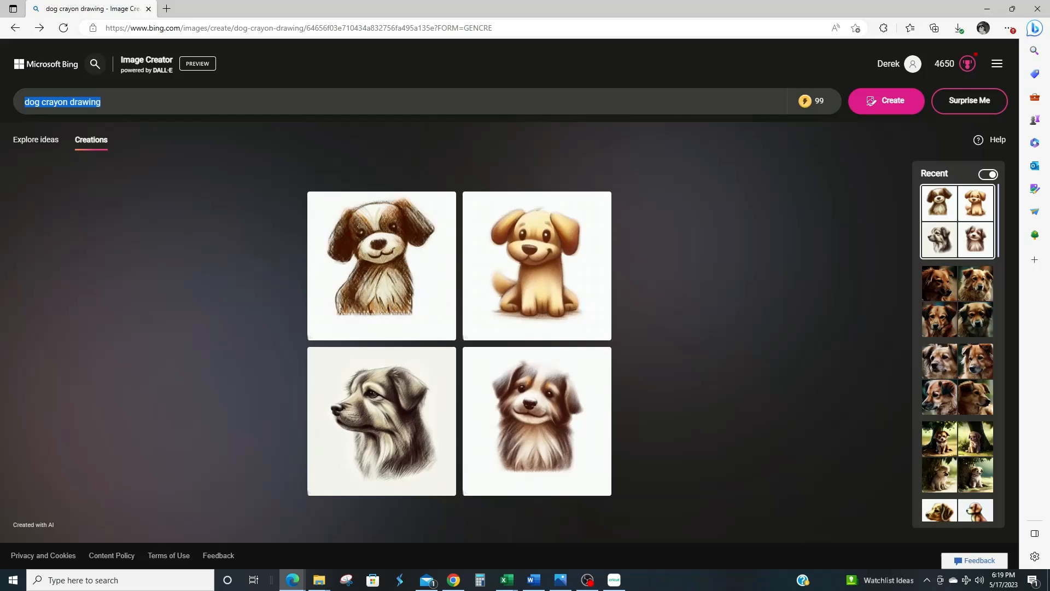
{"action": "type", "text": "dog walking on two "}
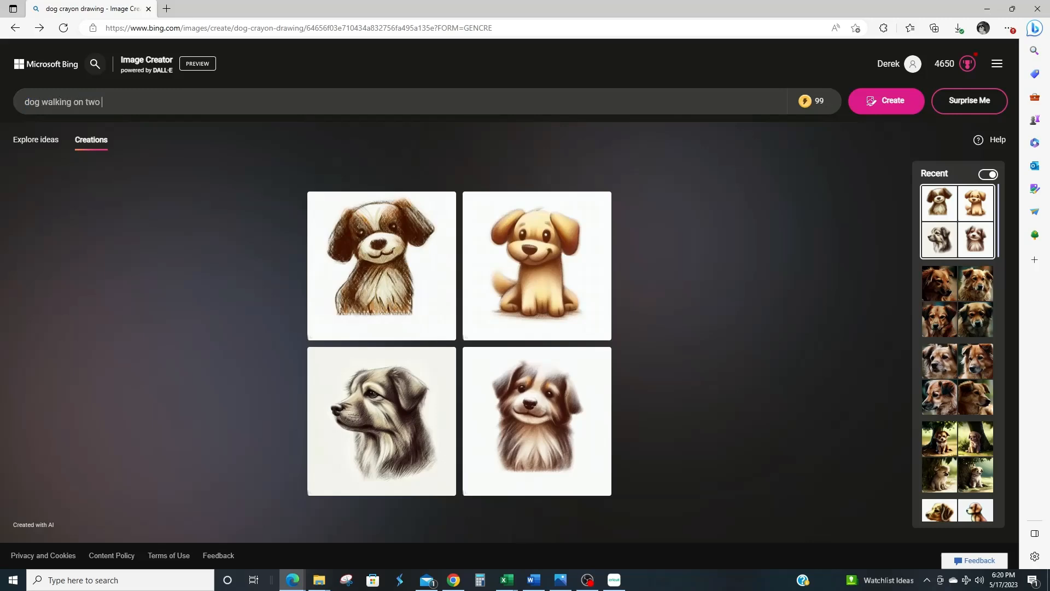
{"action": "type", "text": "feet wearing a red hat, realism a"}
{"action": "type", "text": "tyle"}
{"action": "key", "text": "Return"}
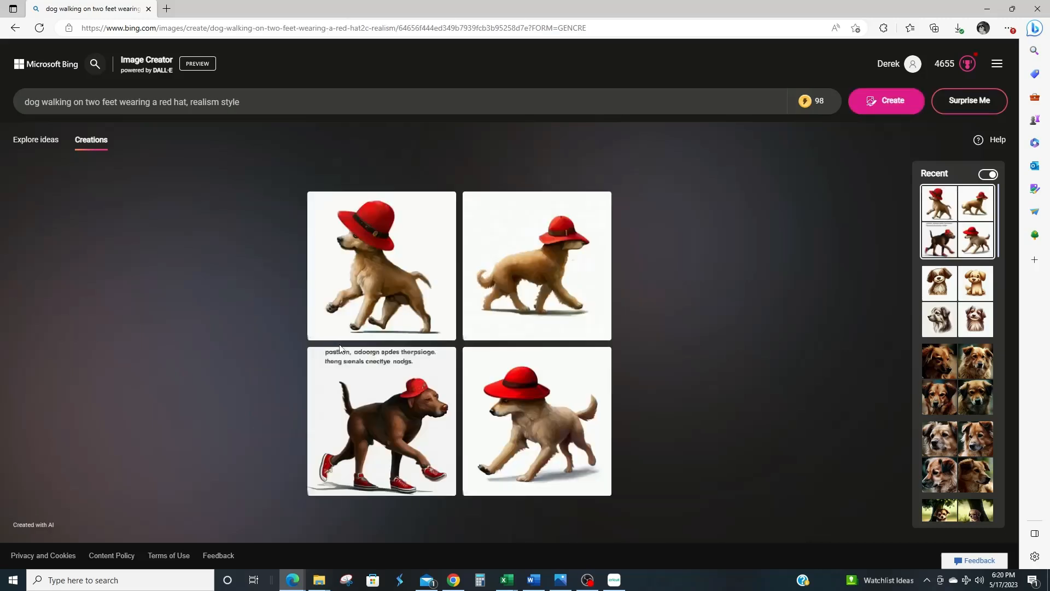
Step: View each generated image of the dog in a red hat enlarged, then return to the results
{"action": "left_click", "coordinate": [397, 271]}
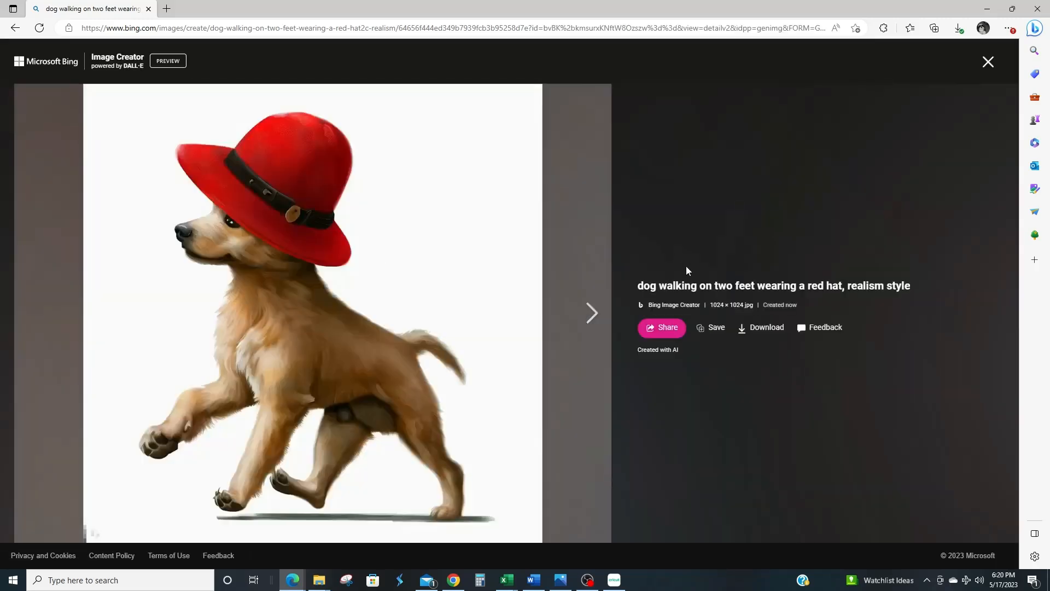
{"action": "left_click", "coordinate": [586, 320]}
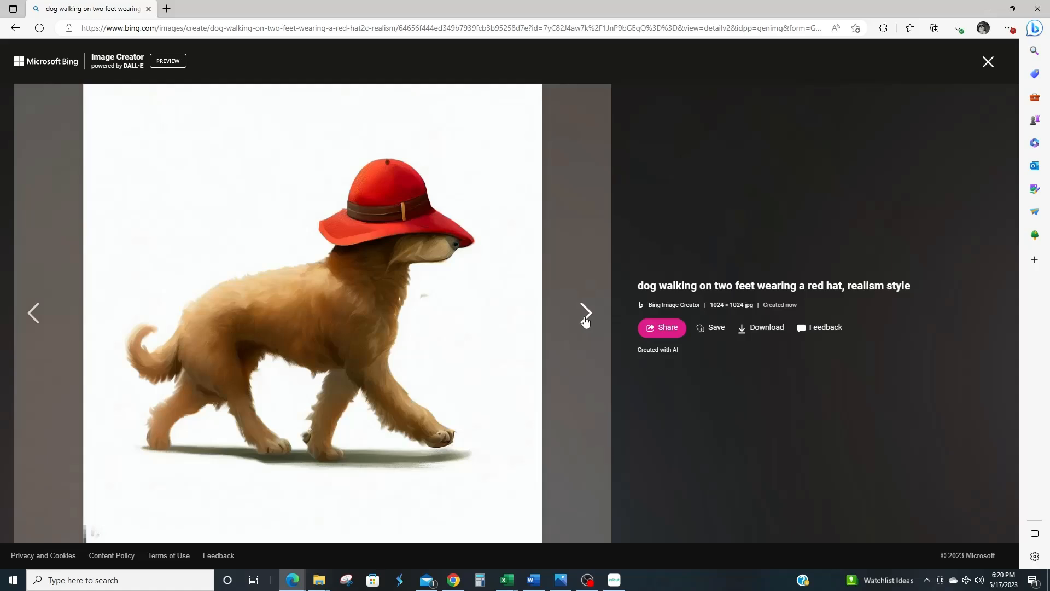
{"action": "left_click", "coordinate": [586, 320]}
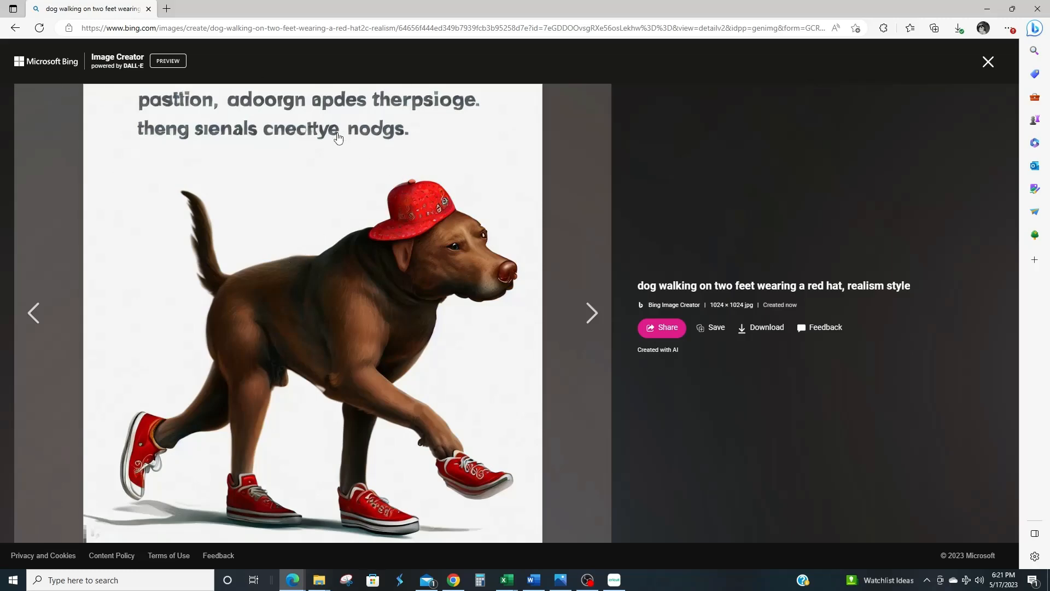
{"action": "left_click", "coordinate": [589, 319]}
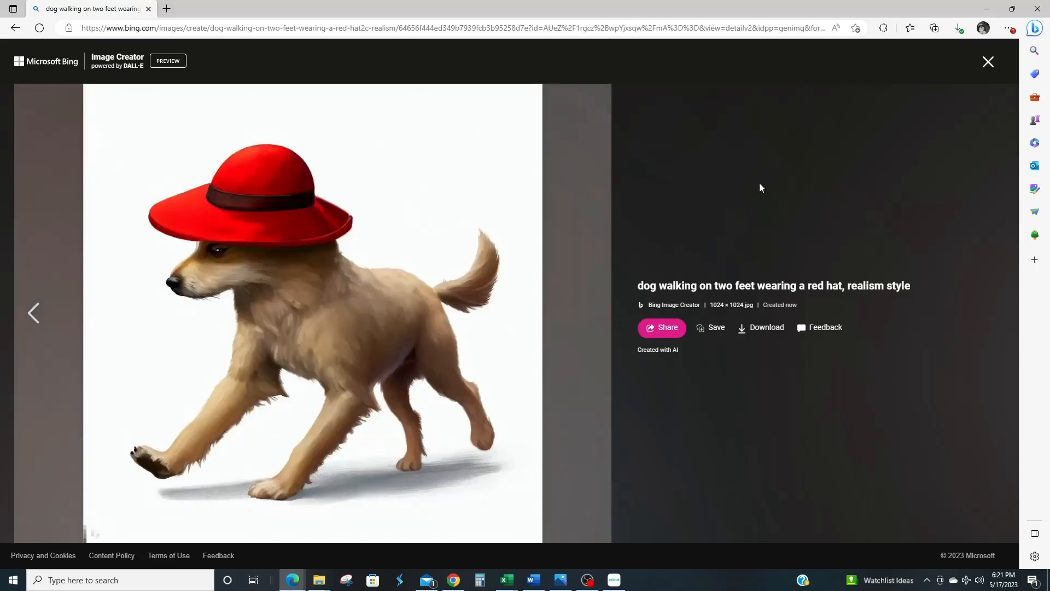
{"action": "left_click", "coordinate": [988, 62]}
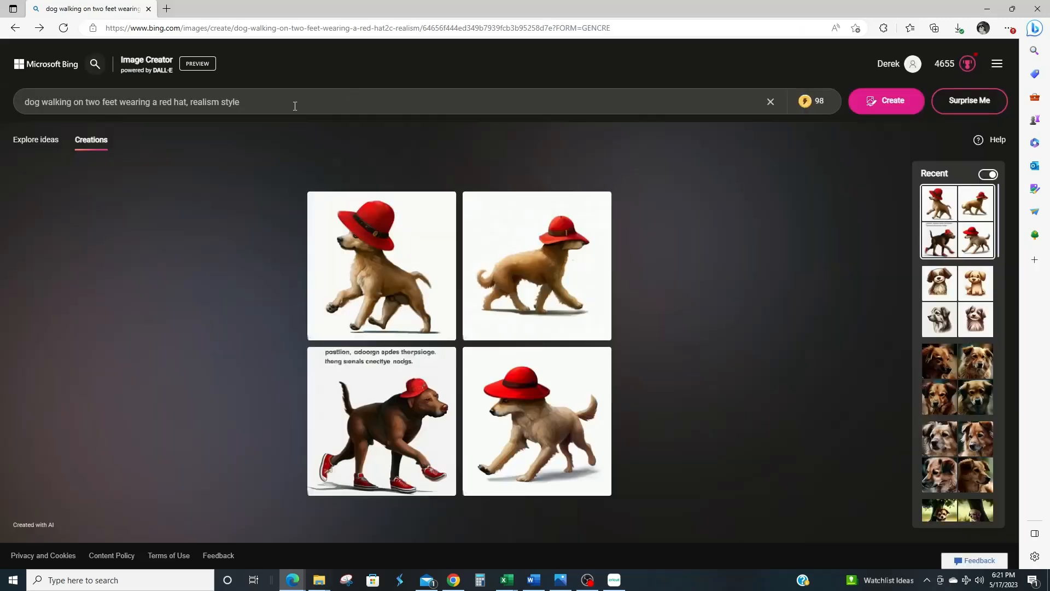
Step: Replace the prompt with "portrait of a classy dog, sitting next to a fire place"
{"action": "left_click_drag", "start_coordinate": [253, 105], "coordinate": [11, 104]}
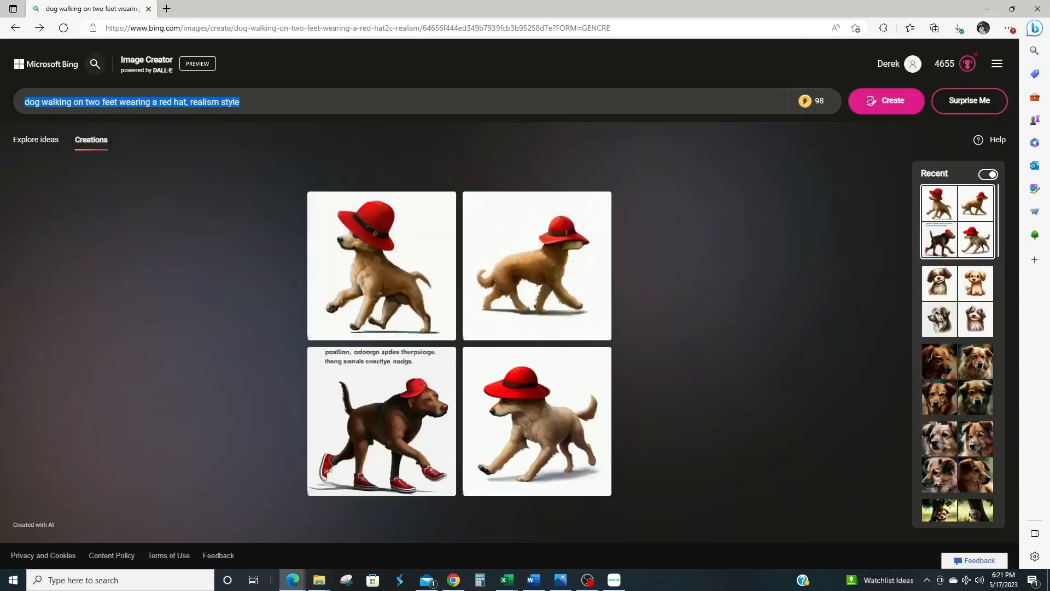
{"action": "type", "text": "poratit"}
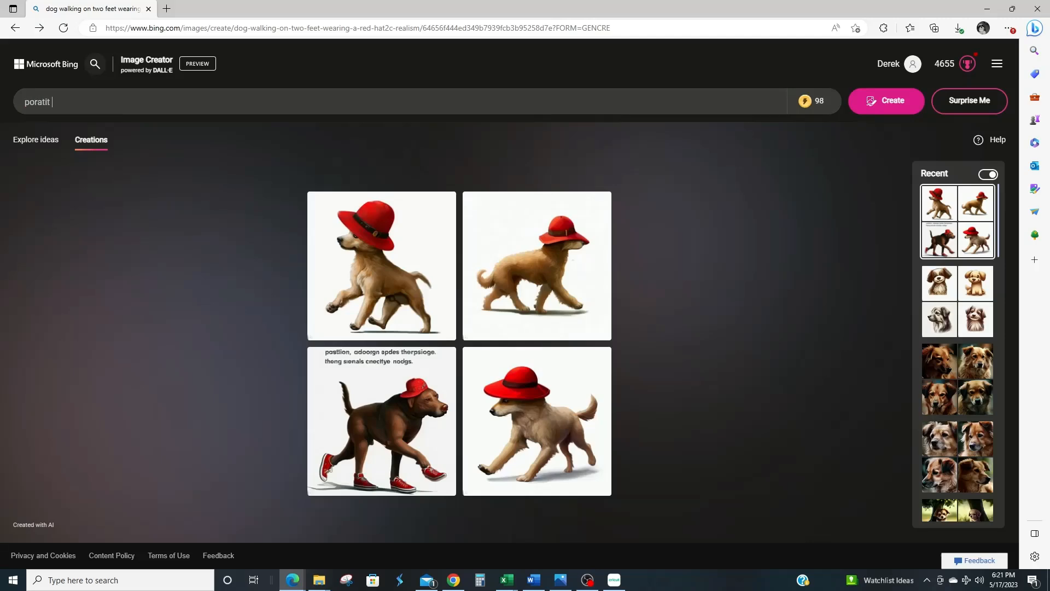
{"action": "key", "text": "BackSpace"}
{"action": "key", "text": "BackSpace"}
{"action": "key", "text": "BackSpace"}
{"action": "type", "text": "trait of a "}
{"action": "type", "text": "cals"}
{"action": "type", "text": "lassy do"}
{"action": "type", "text": "g, "}
{"action": "type", "text": "sitting next to a"}
{"action": "type", "text": " fire p"}
{"action": "type", "text": "lace"}
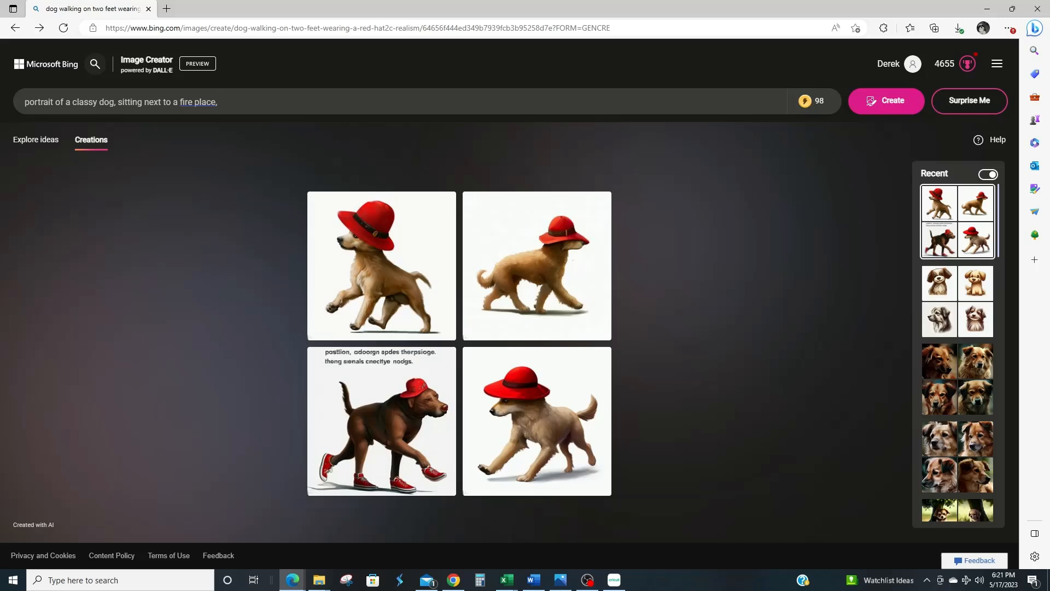
Step: Add ", charcoal drawing" to the prompt, correct the spelling of charcoal and generate the images
{"action": "type", "text": ", charcaol drawing"}
{"action": "right_click", "coordinate": [250, 104]}
{"action": "left_click", "coordinate": [274, 112]}
{"action": "left_click", "coordinate": [888, 97]}
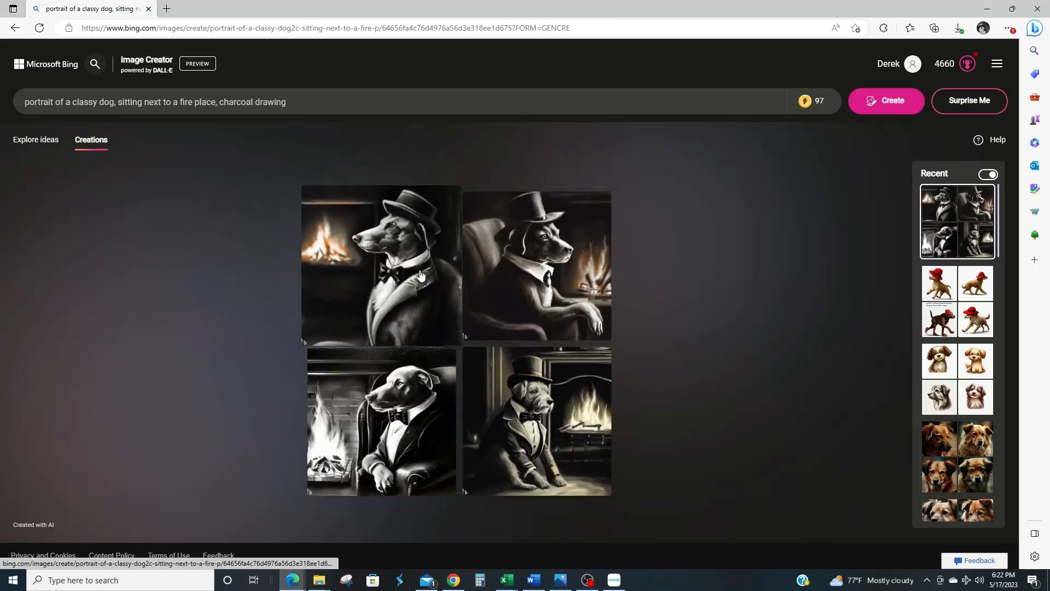
Step: Examine each charcoal portrait of the classy dog enlarged, comparing the first two, and return to the results
{"action": "left_click", "coordinate": [391, 274]}
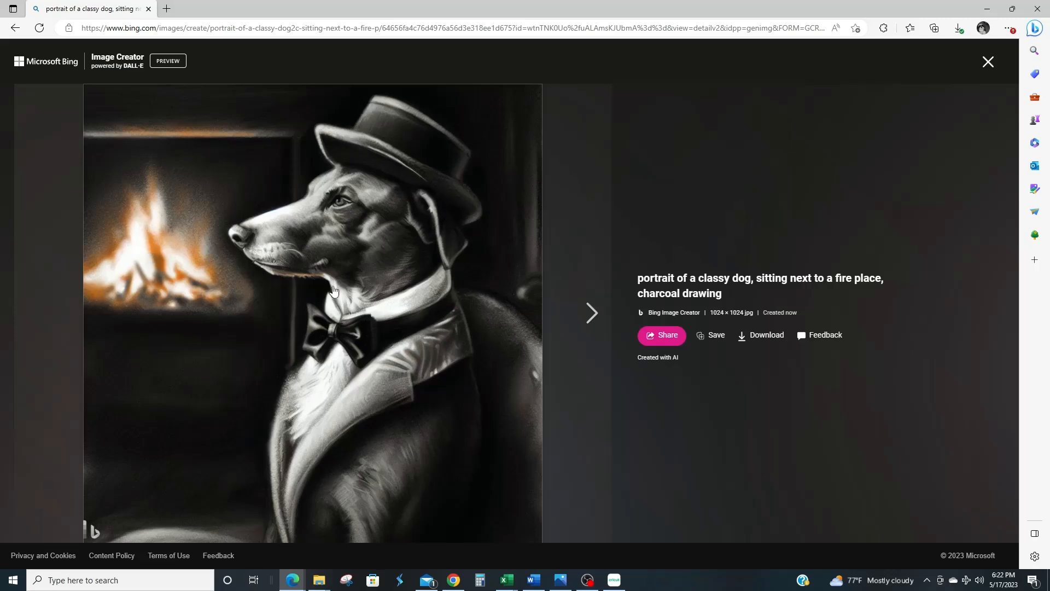
{"action": "left_click", "coordinate": [587, 313]}
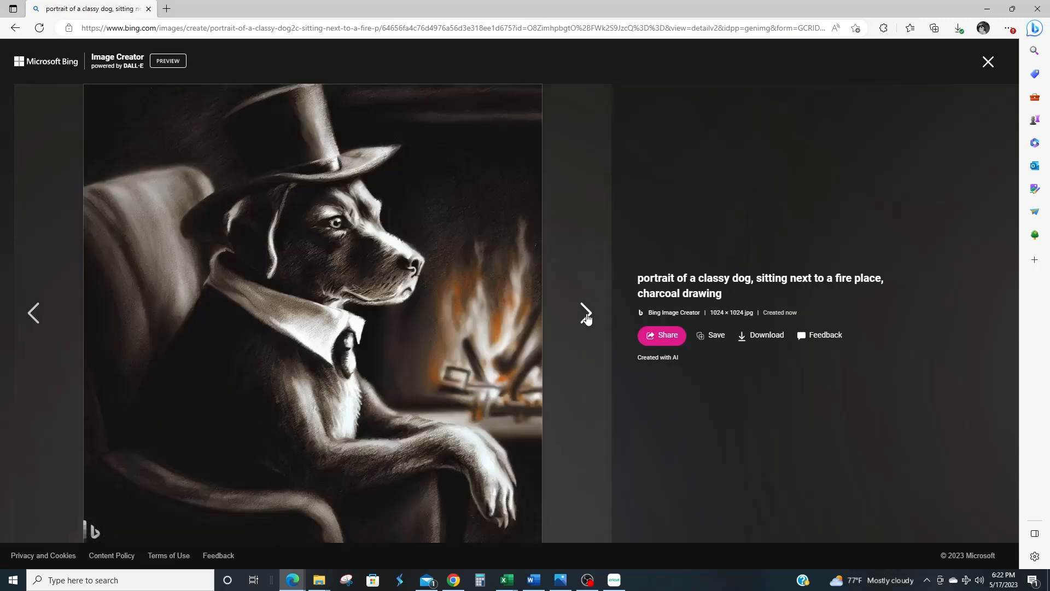
{"action": "left_click", "coordinate": [34, 313]}
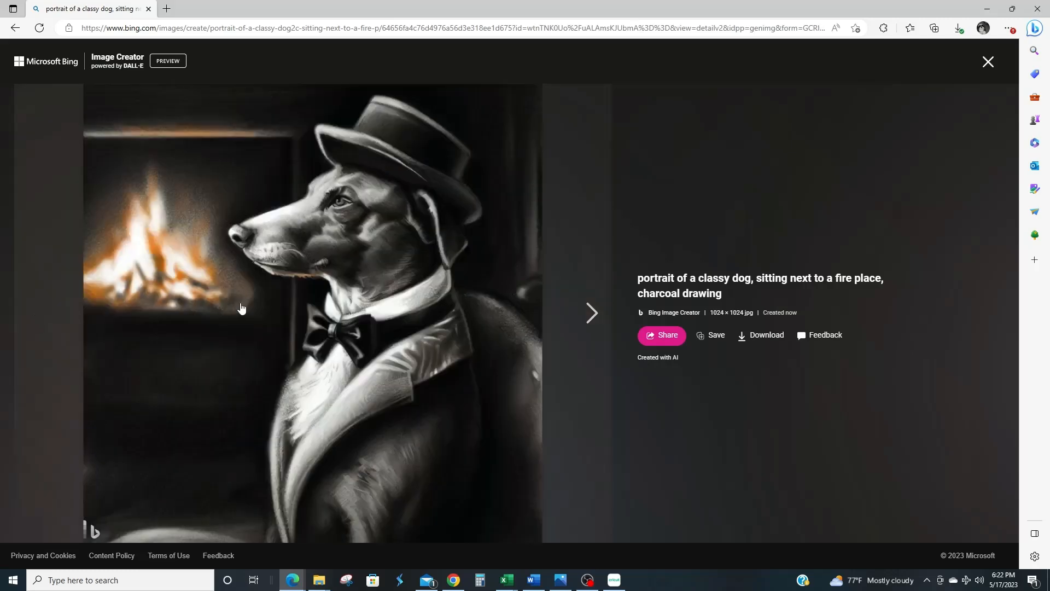
{"action": "left_click", "coordinate": [589, 314]}
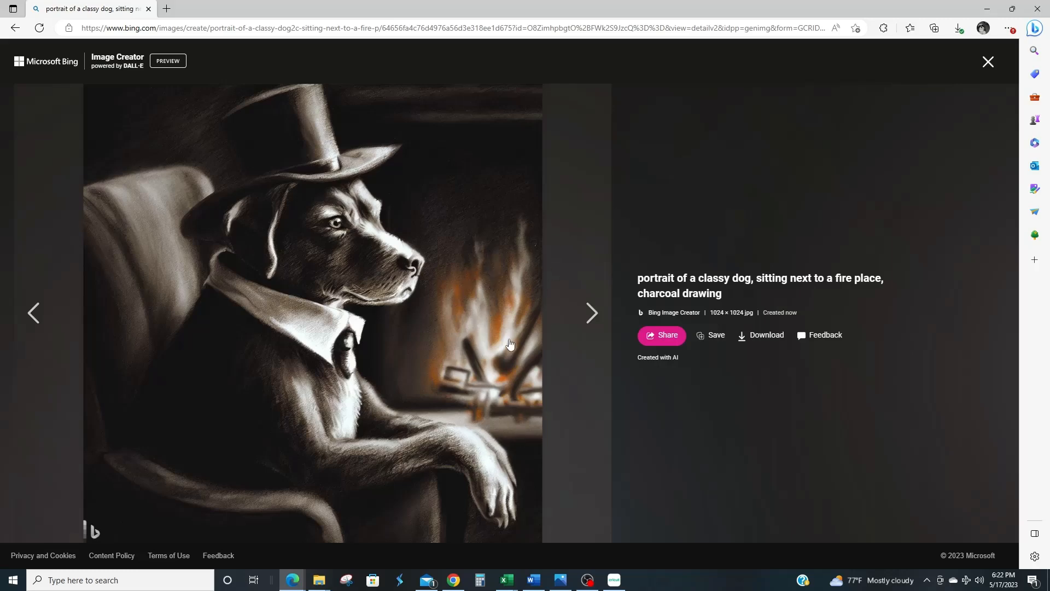
{"action": "left_click", "coordinate": [588, 314]}
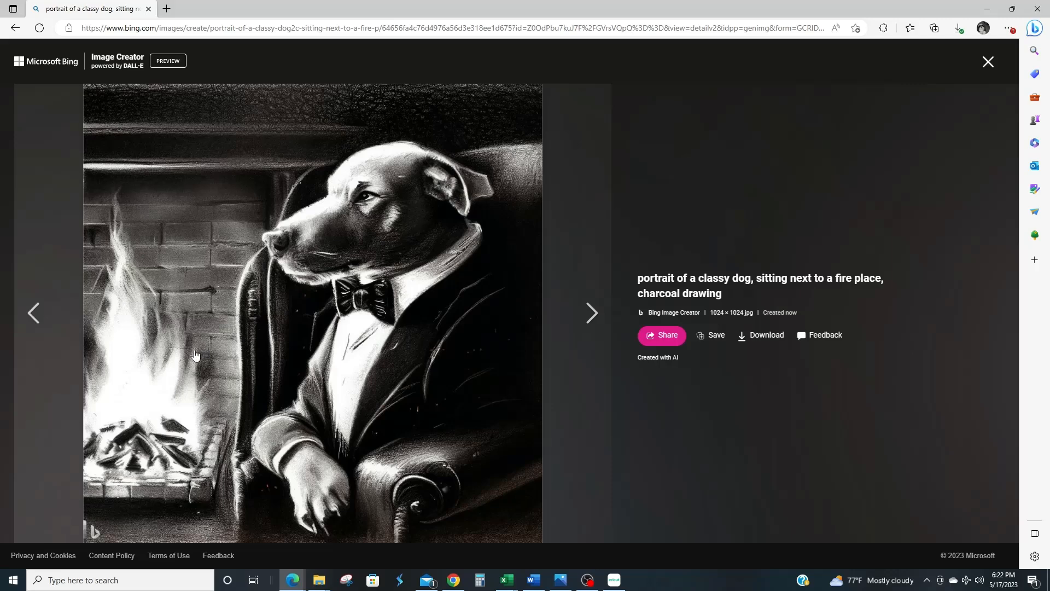
{"action": "left_click", "coordinate": [592, 315]}
{"action": "left_click", "coordinate": [591, 315]}
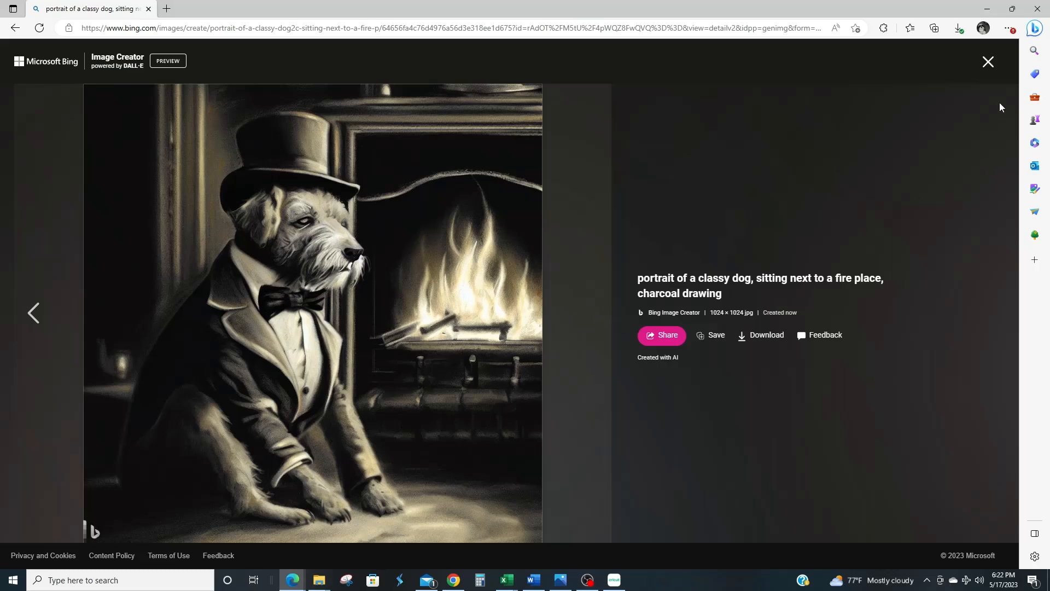
{"action": "left_click", "coordinate": [988, 61]}
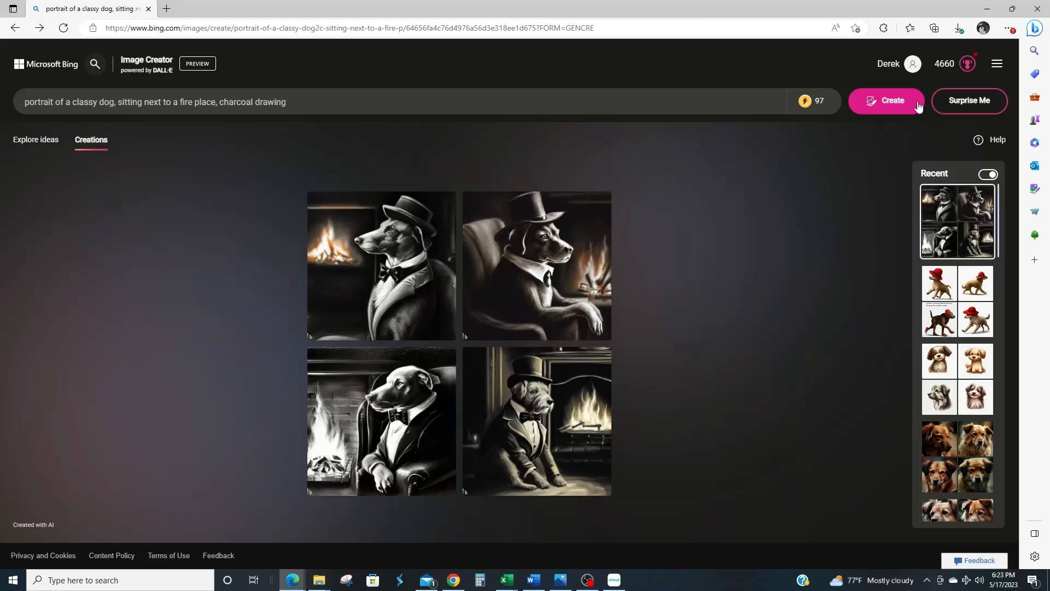
Step: Replace the prompt with "dog walking a human in a park, surrealism art style", correct its misspelled words and generate the images
{"action": "left_click_drag", "start_coordinate": [290, 99], "coordinate": [24, 102]}
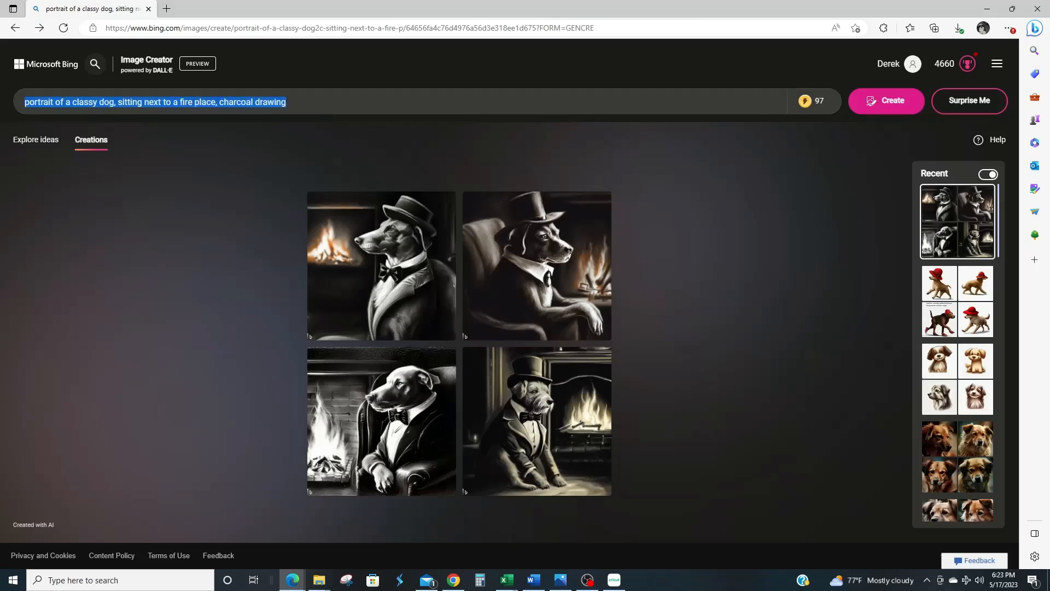
{"action": "type", "text": "dog walking a h"}
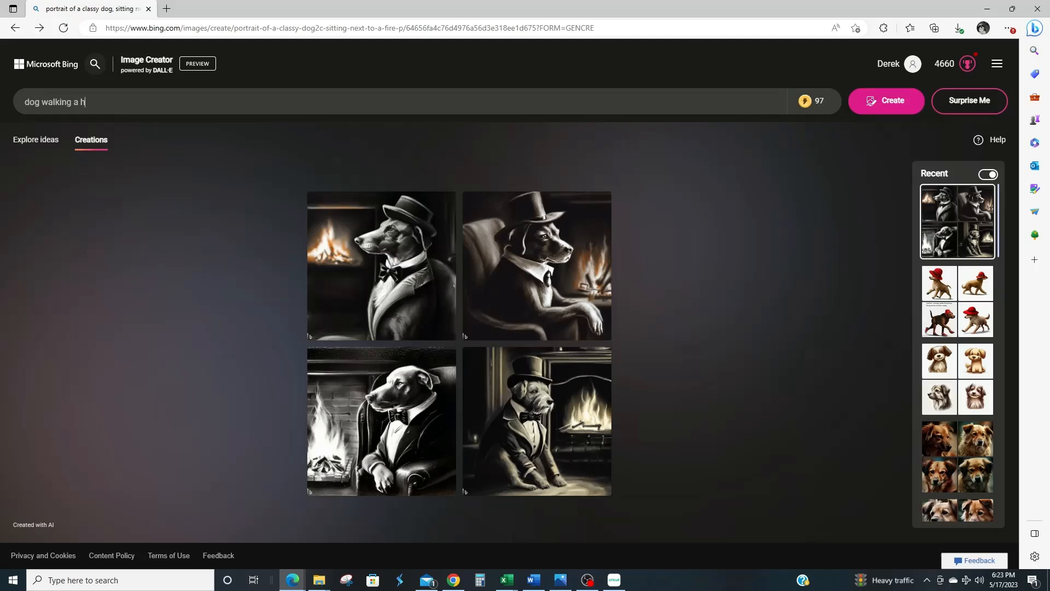
{"action": "type", "text": "uman in a park, surreralism art sytle"}
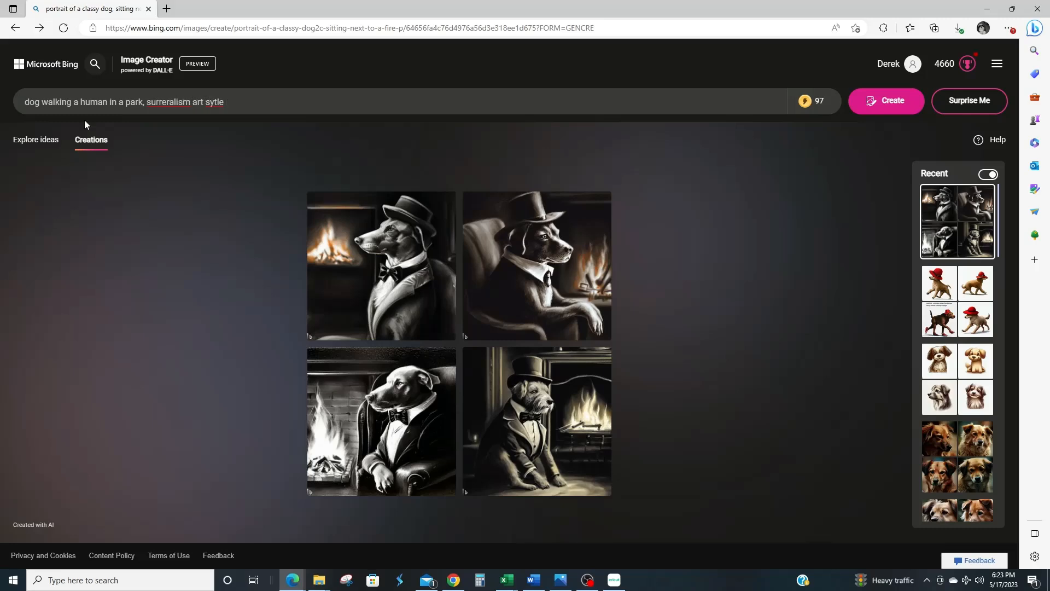
{"action": "right_click", "coordinate": [219, 102]}
{"action": "left_click", "coordinate": [246, 108]}
{"action": "right_click", "coordinate": [162, 108]}
{"action": "mouse_move", "coordinate": [153, 109]}
{"action": "left_click", "coordinate": [194, 110]}
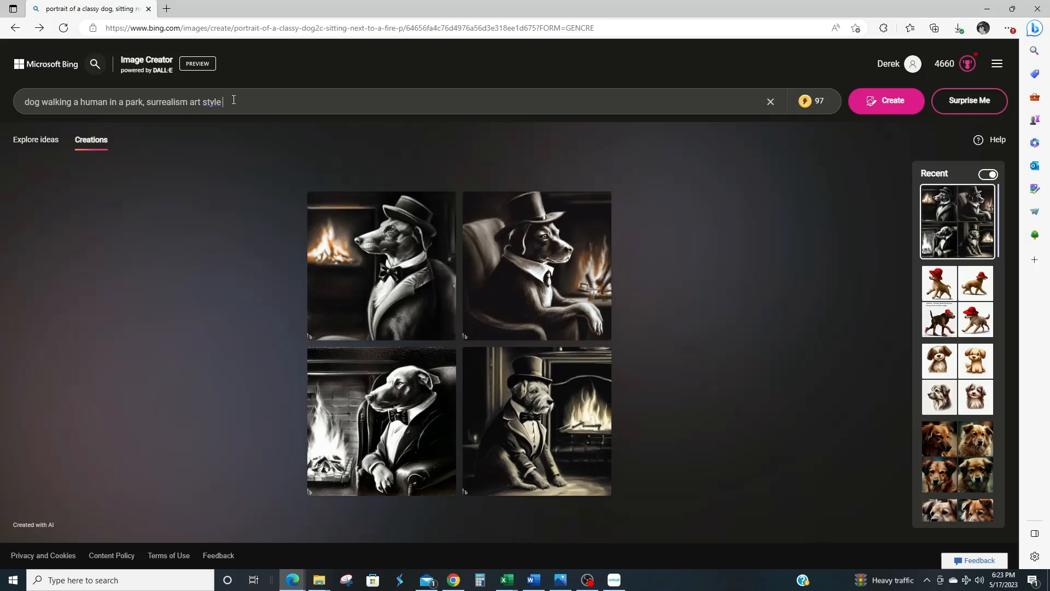
{"action": "key", "text": "Return"}
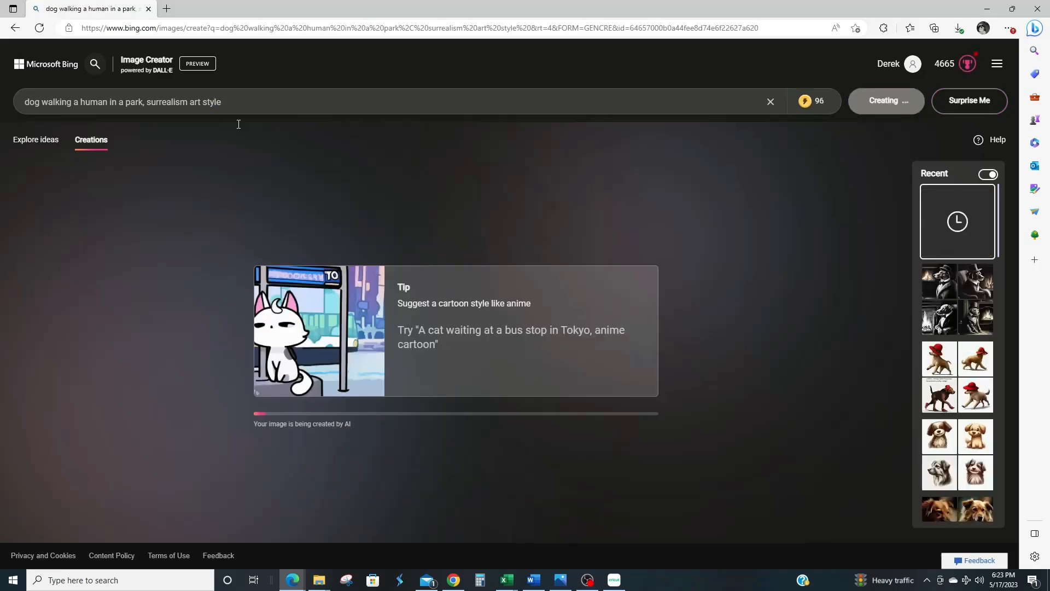
Step: Examine each surrealist image of the dog and human in the park enlarged, then return to the results
{"action": "mouse_move", "coordinate": [816, 117]}
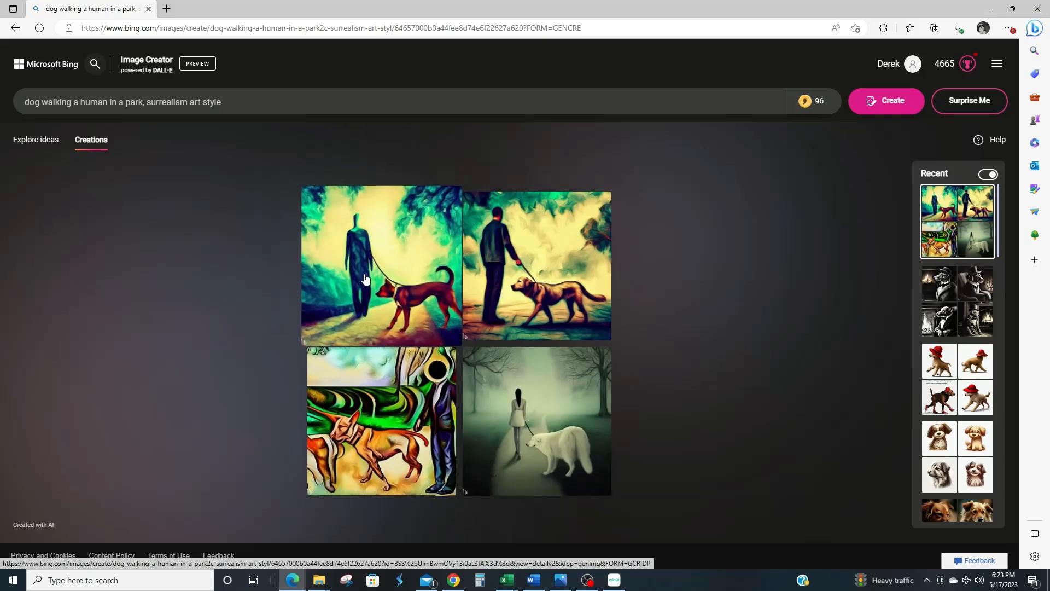
{"action": "left_click", "coordinate": [413, 271]}
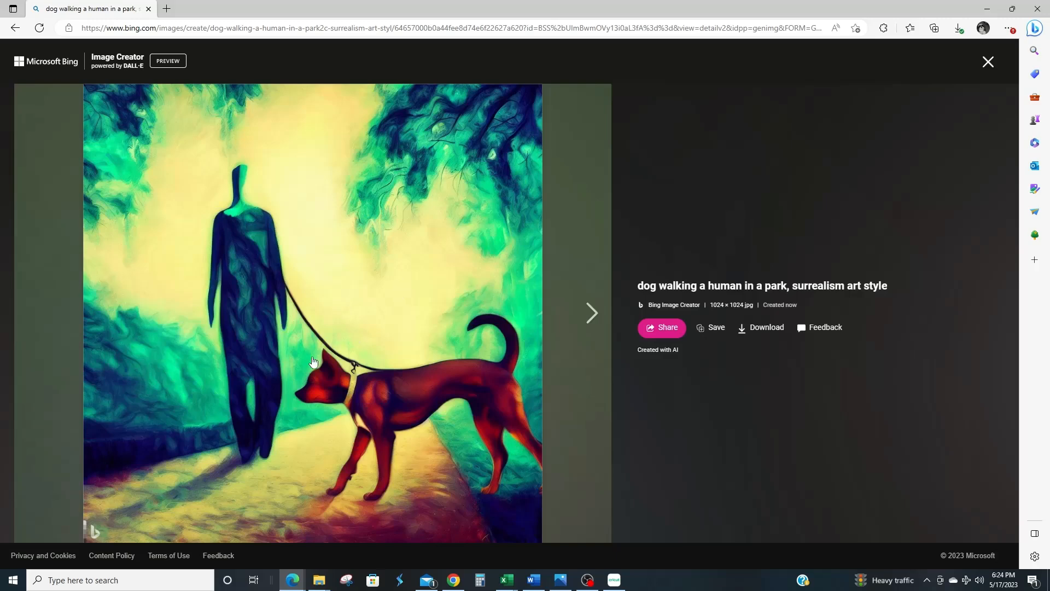
{"action": "left_click", "coordinate": [585, 320]}
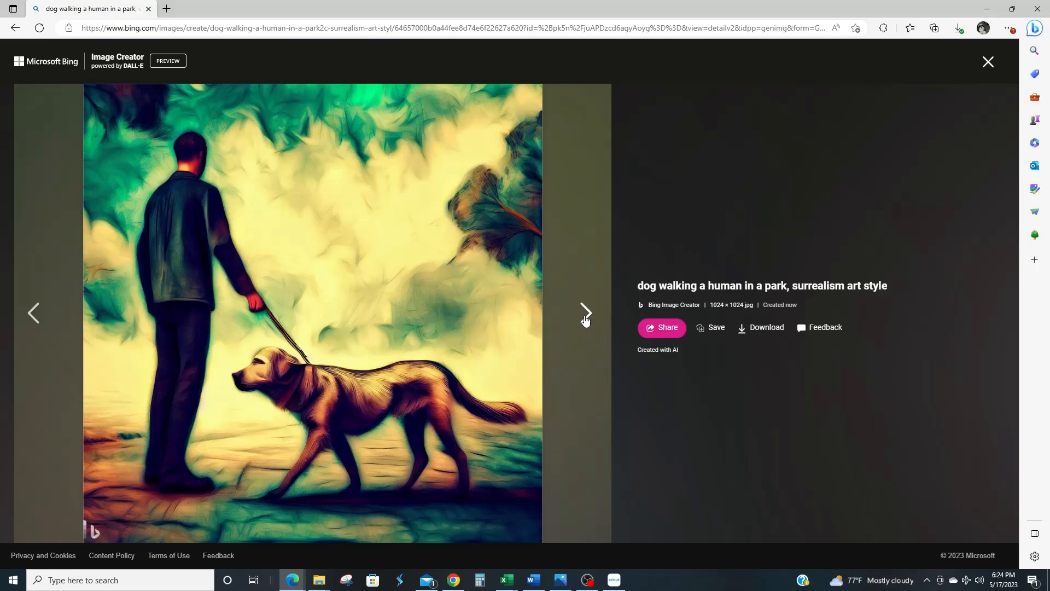
{"action": "left_click", "coordinate": [585, 320]}
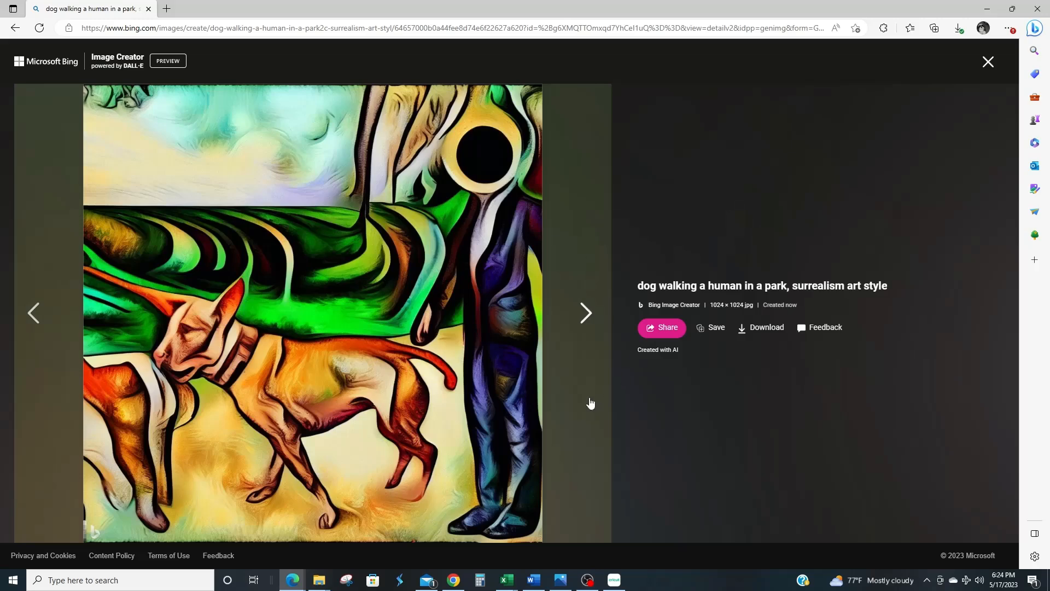
{"action": "left_click", "coordinate": [587, 318]}
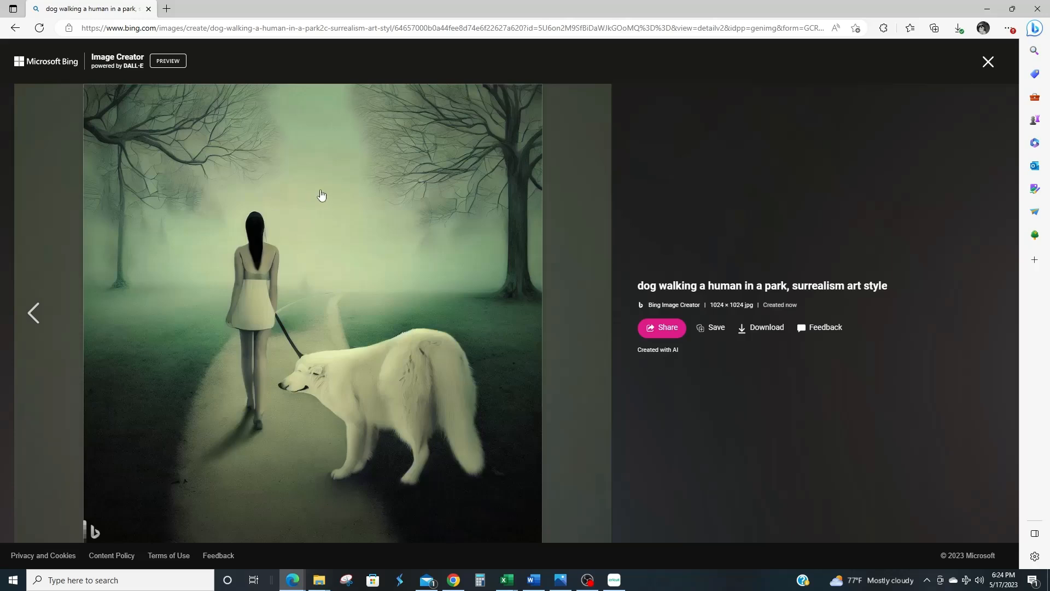
{"action": "left_click", "coordinate": [988, 62]}
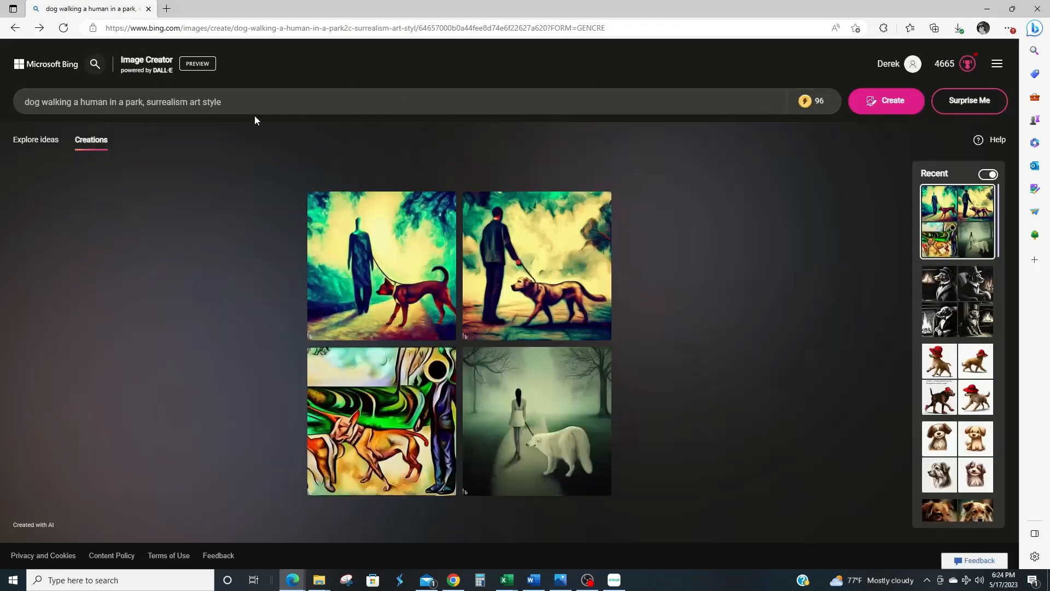
Step: Replace the prompt with "portrait of a dog"
{"action": "key", "text": "ctrl+a"}
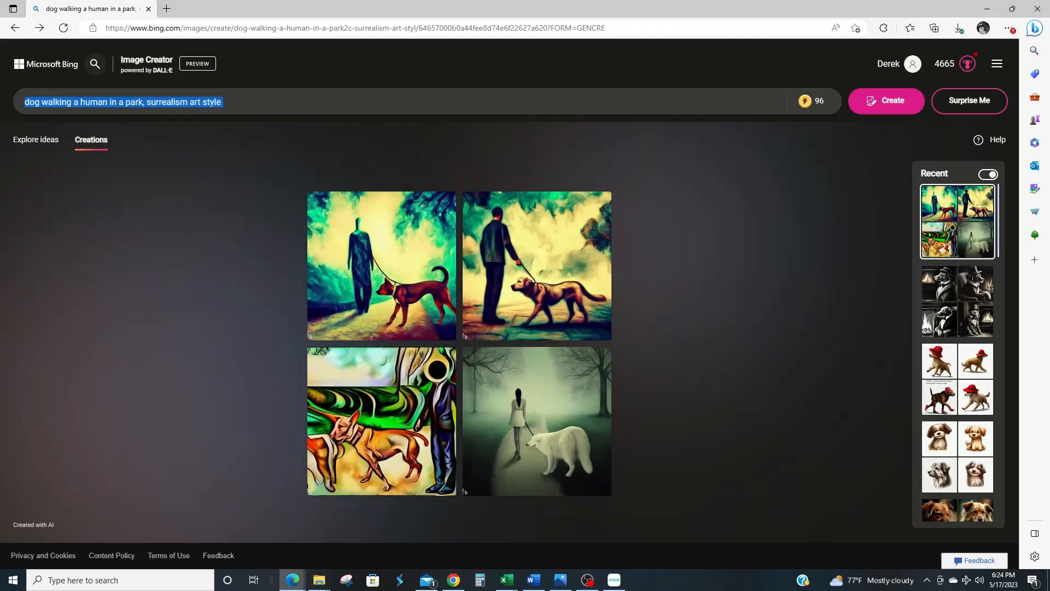
{"action": "type", "text": "pora"}
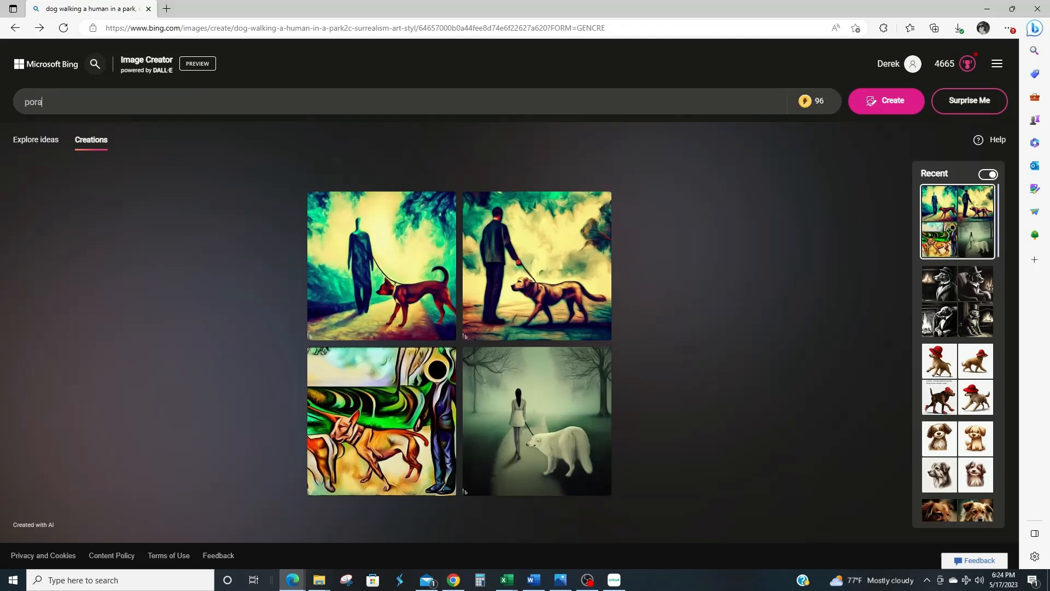
{"action": "type", "text": "tit"}
{"action": "key", "text": "BackSpace"}
{"action": "key", "text": "BackSpace"}
{"action": "key", "text": "BackSpace"}
{"action": "key", "text": "BackSpace"}
{"action": "key", "text": "BackSpace"}
{"action": "type", "text": "rtrait of a dog"}
Step: Put "8k" before the prompt, append ", bright colors, flowery background" and generate the images
{"action": "left_click", "coordinate": [24, 102]}
{"action": "type", "text": "8k"}
{"action": "left_click", "coordinate": [123, 102]}
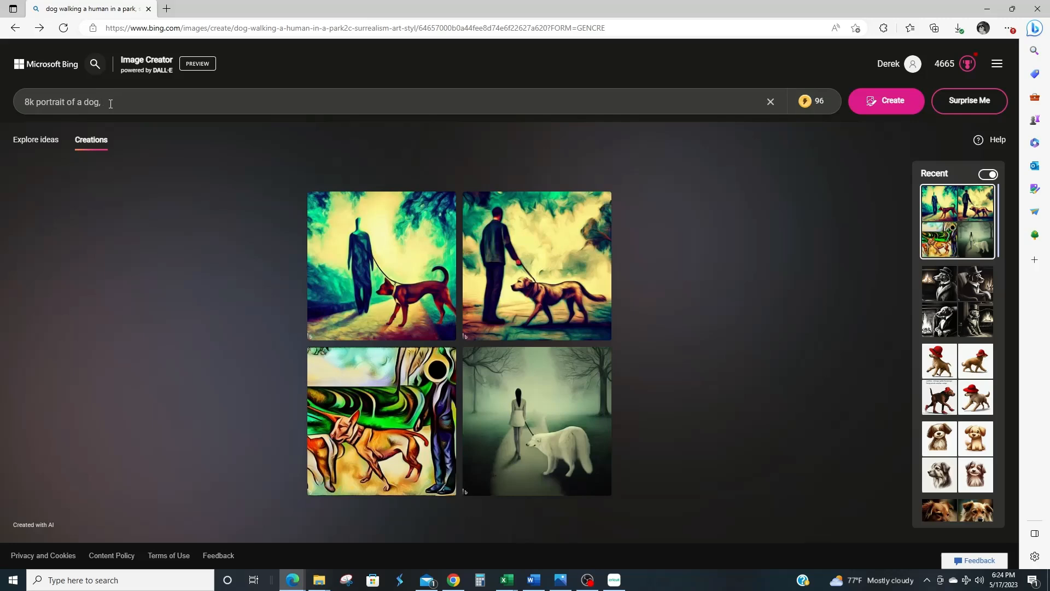
{"action": "type", "text": "bright colors, flowery background"}
{"action": "key", "text": "Return"}
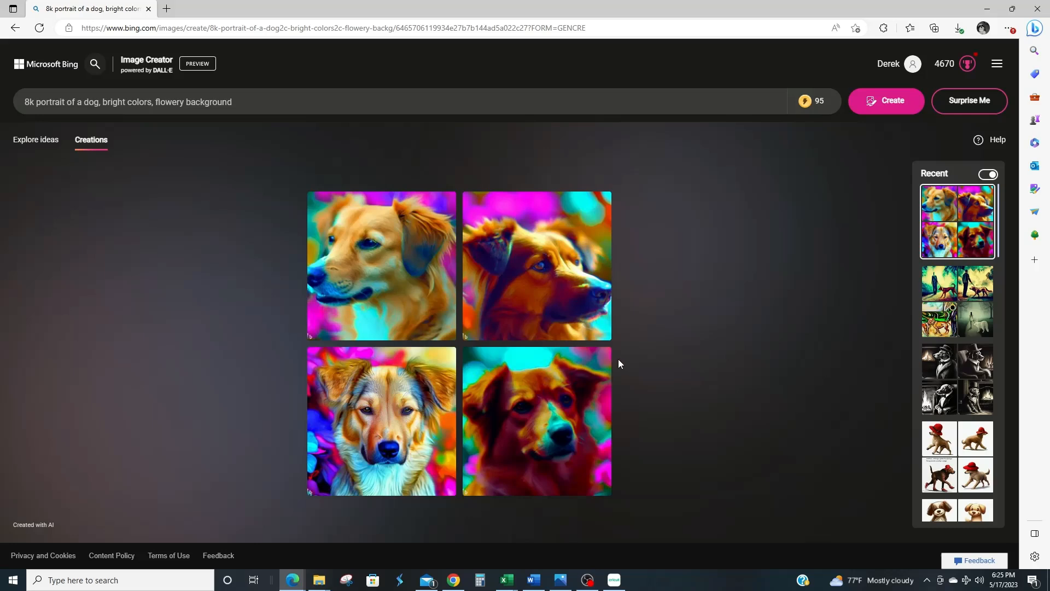
Step: Examine each brightly colored 8k dog portrait enlarged, then return to the results
{"action": "left_click", "coordinate": [395, 282]}
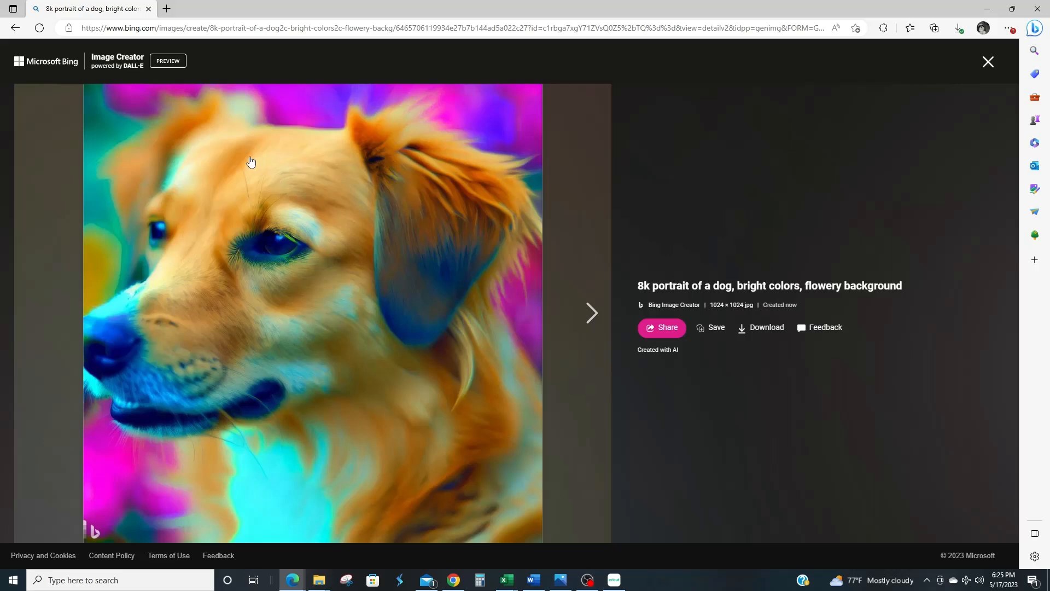
{"action": "left_click", "coordinate": [586, 314]}
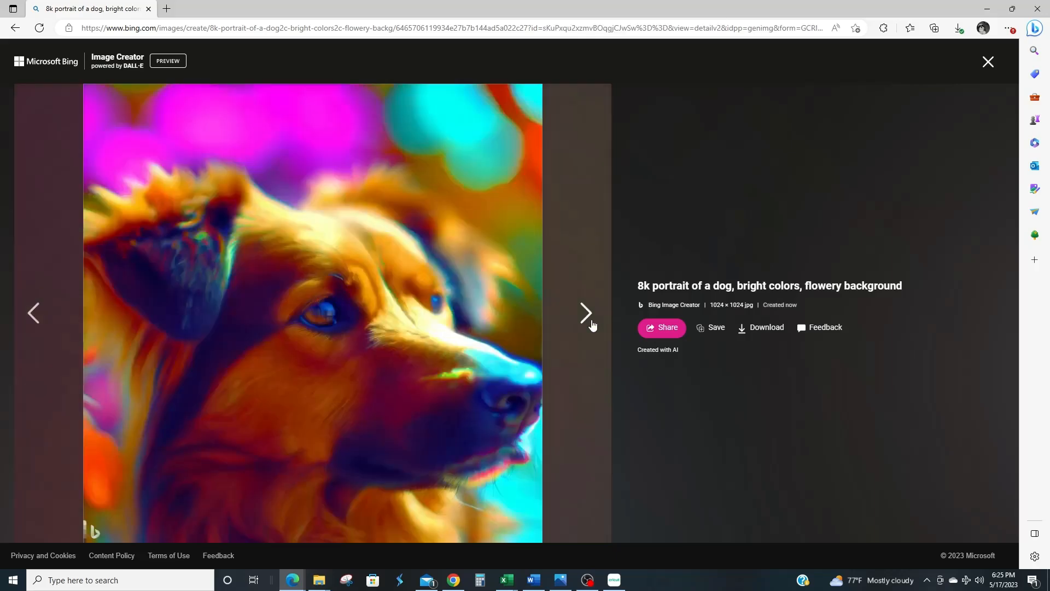
{"action": "left_click", "coordinate": [588, 323]}
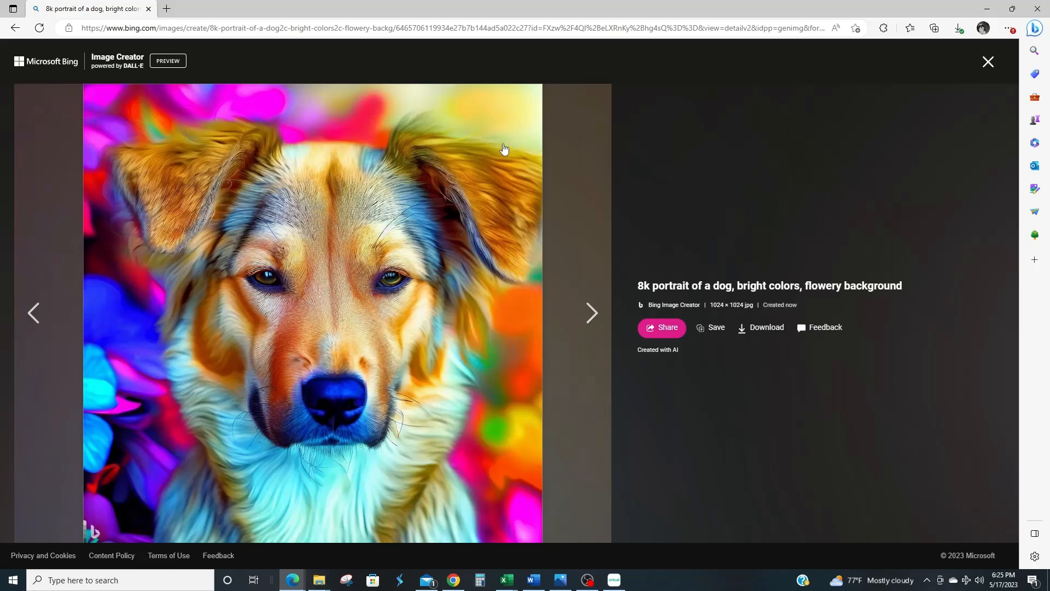
{"action": "left_click", "coordinate": [587, 313]}
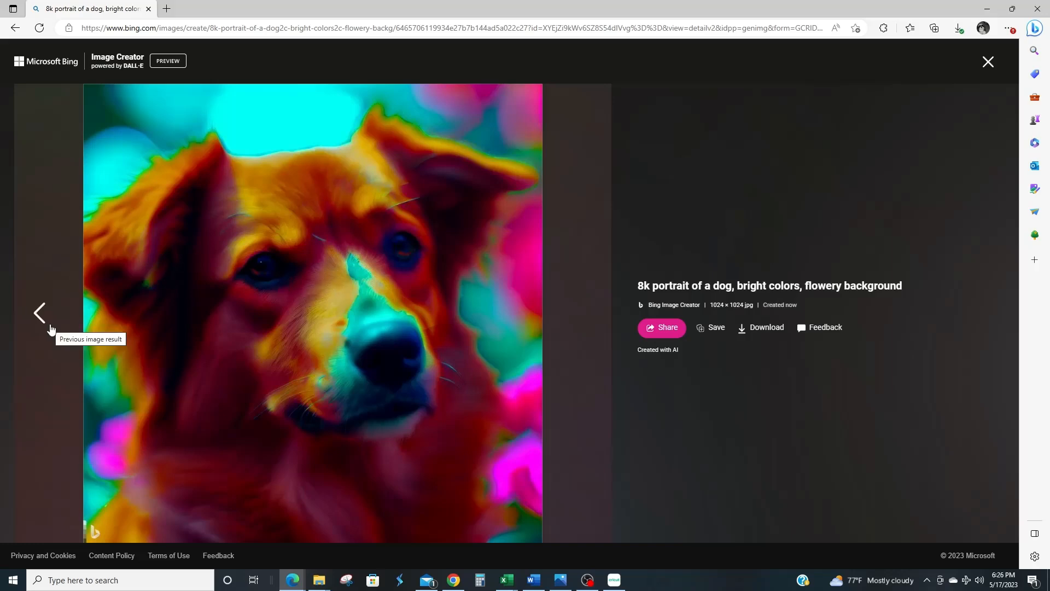
{"action": "left_click", "coordinate": [988, 61]}
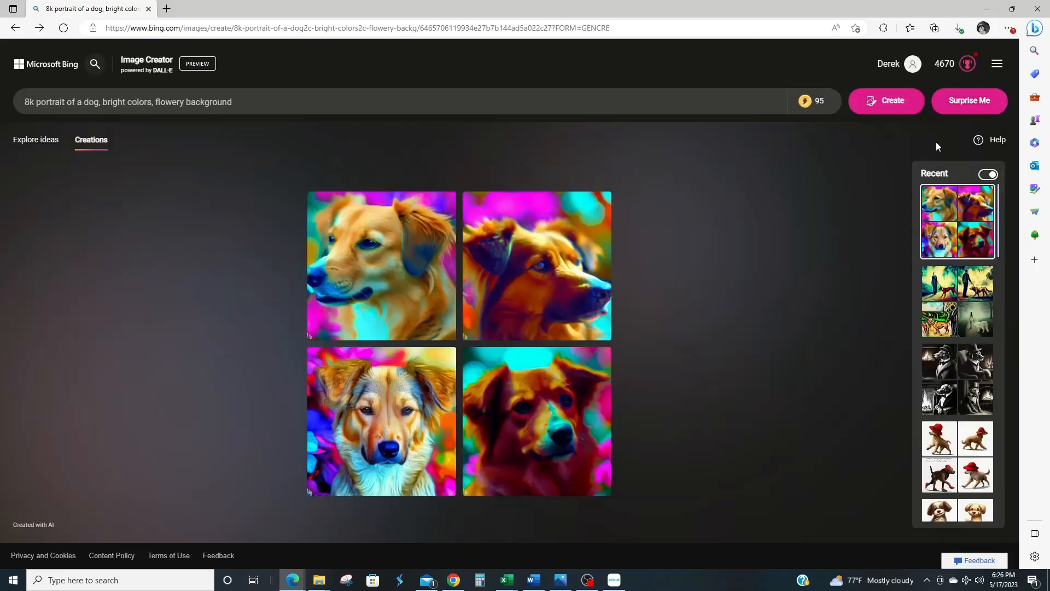
Step: Reopen the recent charcoal set of the classy dog and save its first portrait to the saved images
{"action": "left_click", "coordinate": [970, 369]}
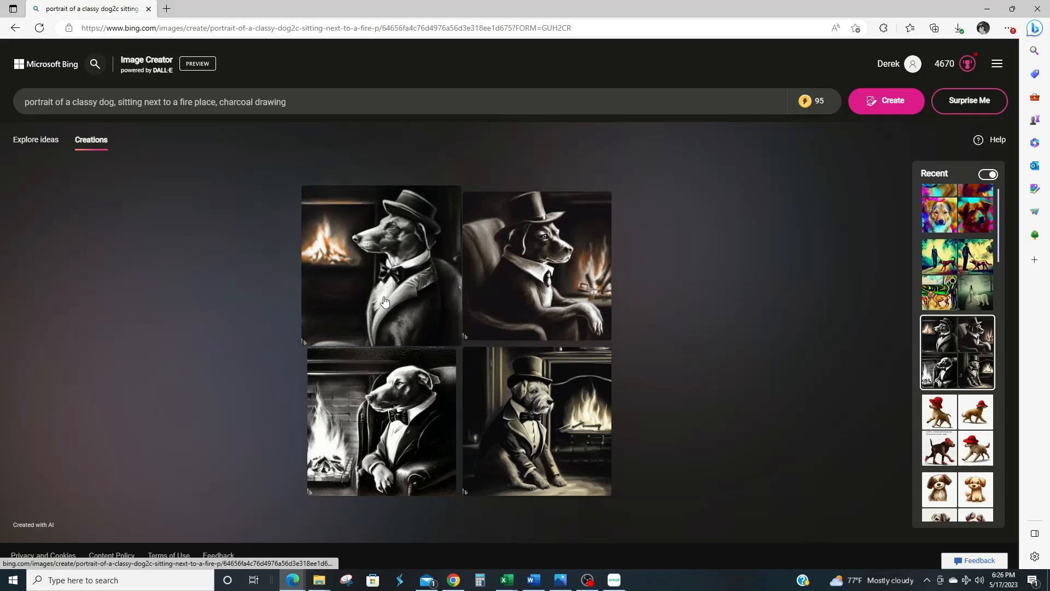
{"action": "left_click", "coordinate": [377, 272]}
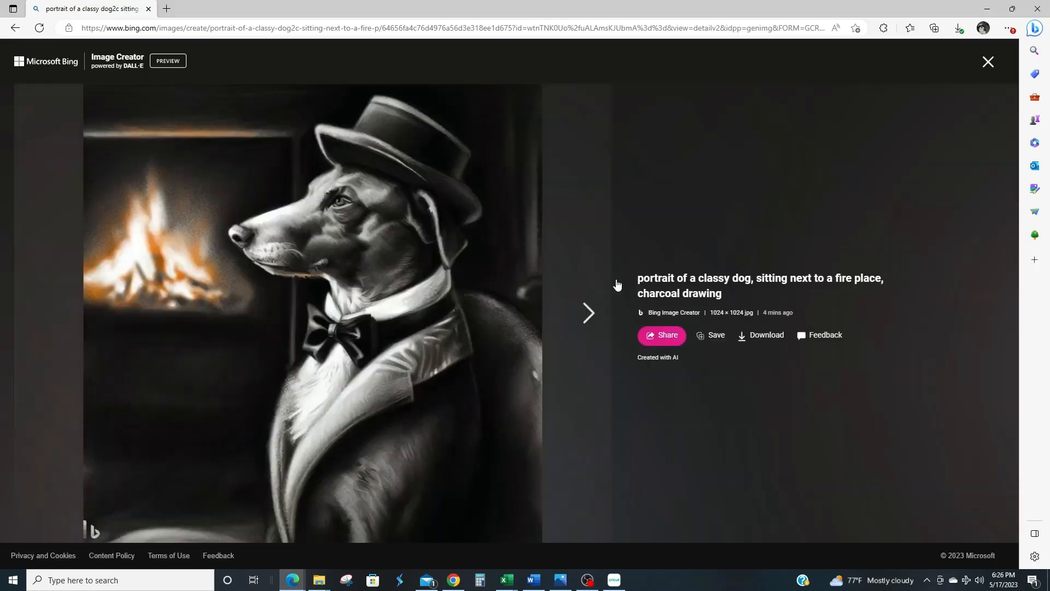
{"action": "left_click", "coordinate": [715, 336]}
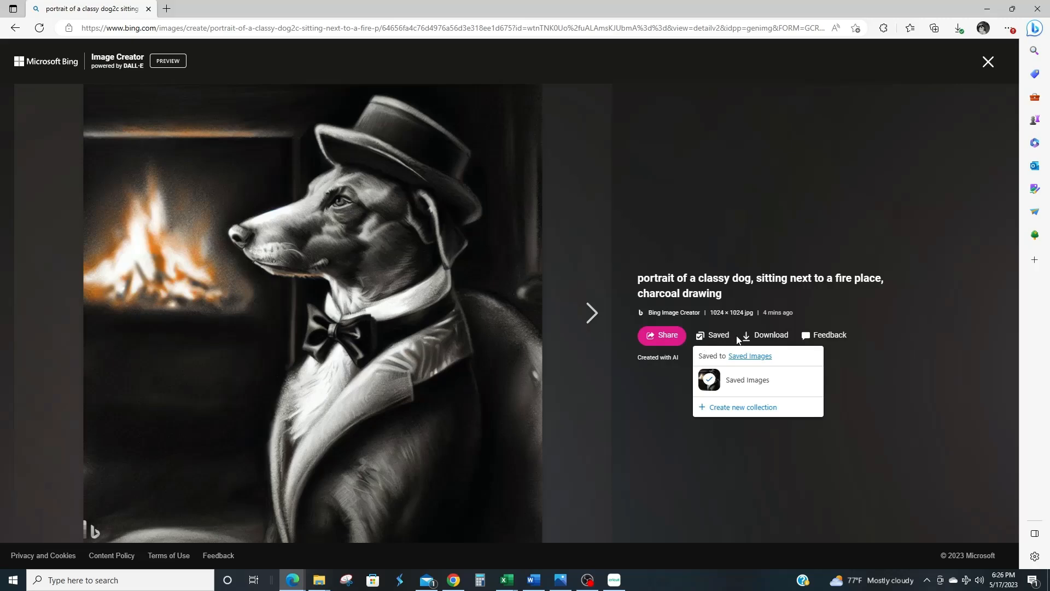
Step: Download the first charcoal portrait of the classy dog and return to the results
{"action": "left_click", "coordinate": [767, 337]}
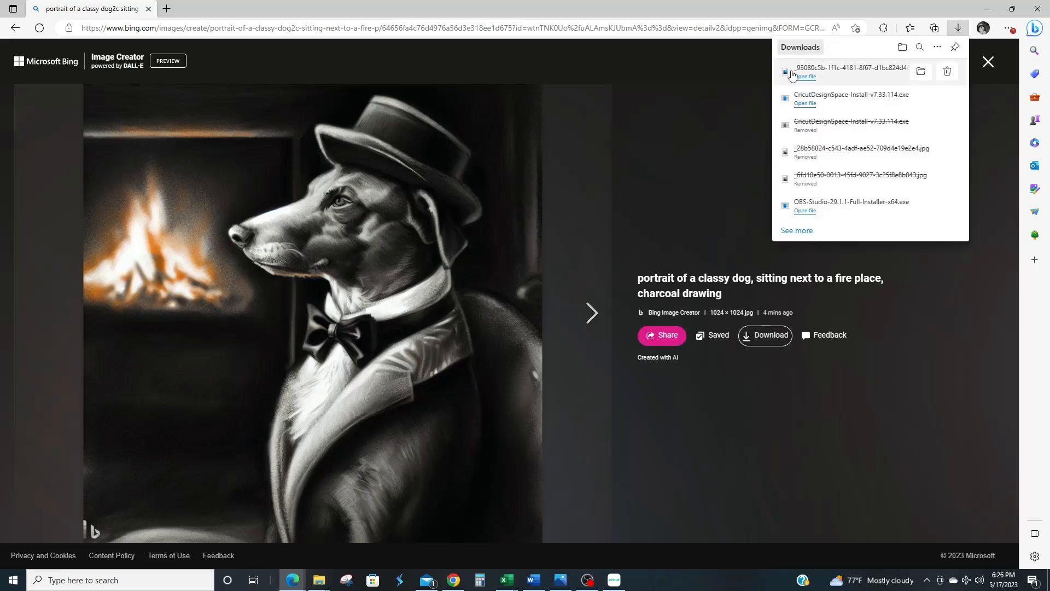
{"action": "left_click", "coordinate": [740, 108]}
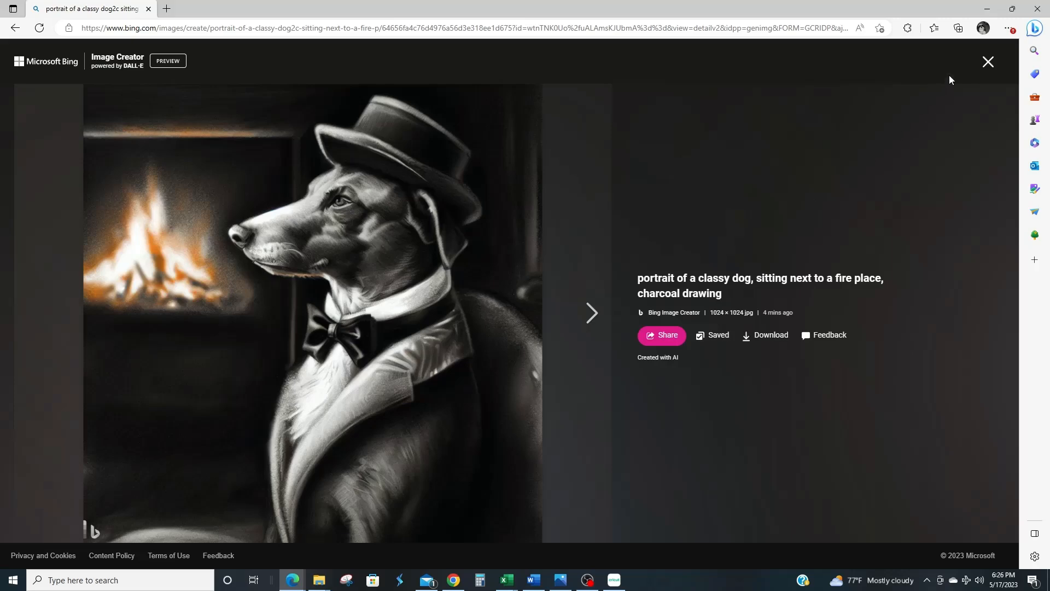
{"action": "left_click", "coordinate": [987, 63]}
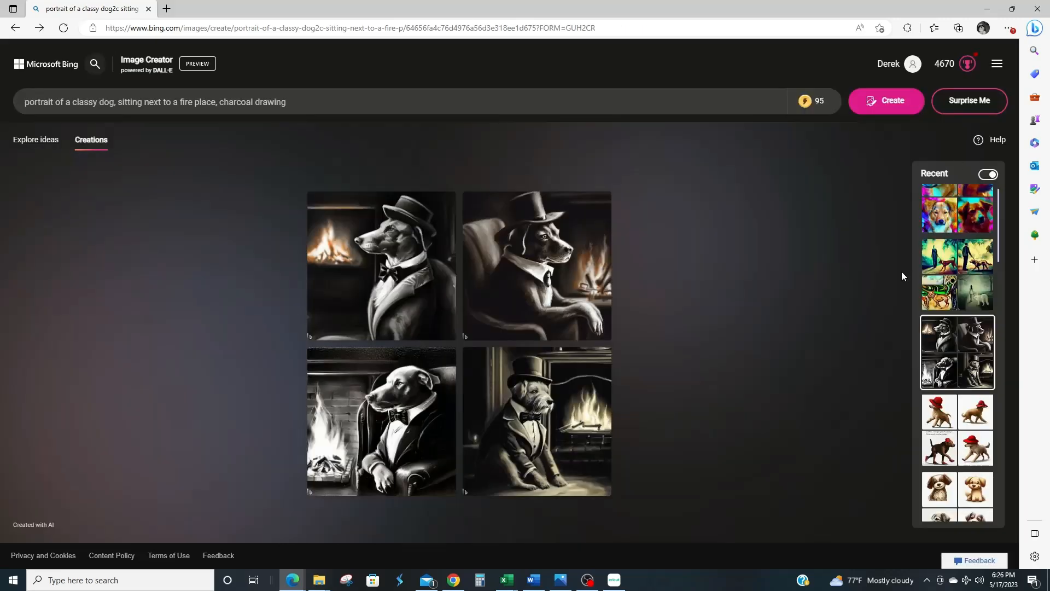